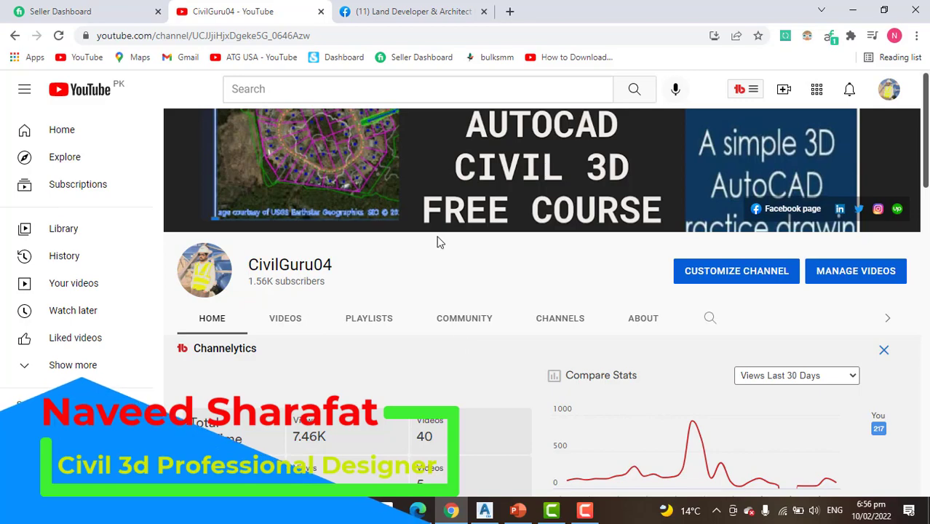
- View the Land Developer & Architect Designer Facebook page, then minimise Chrome to the desktop
click(412, 10)
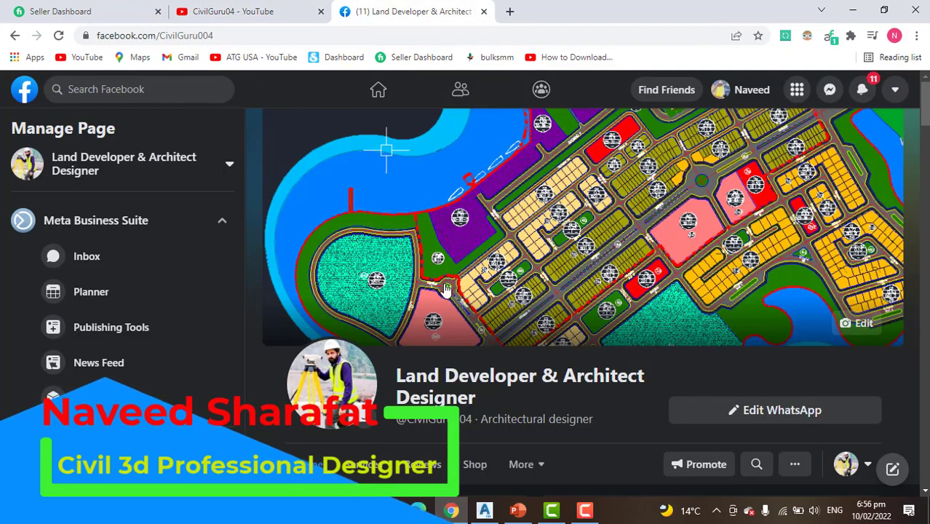
scroll(459, 344, down, 3)
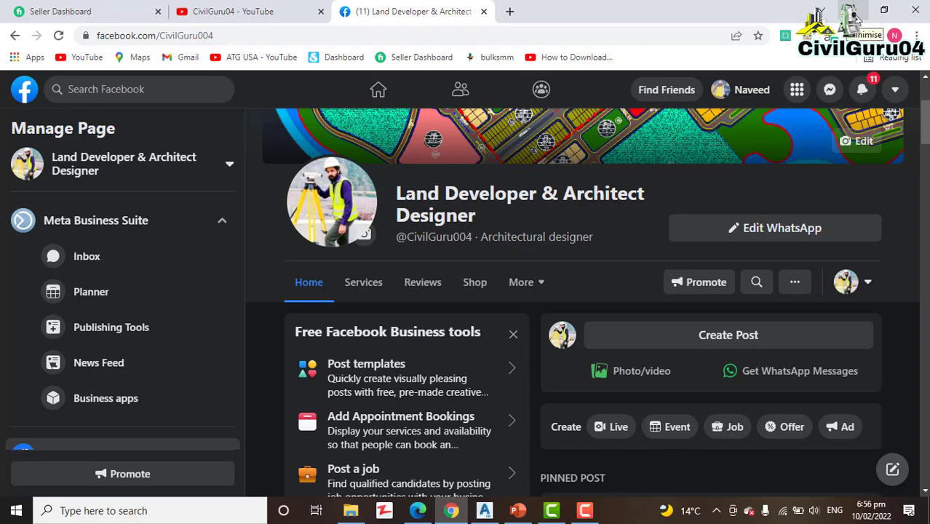
click(852, 11)
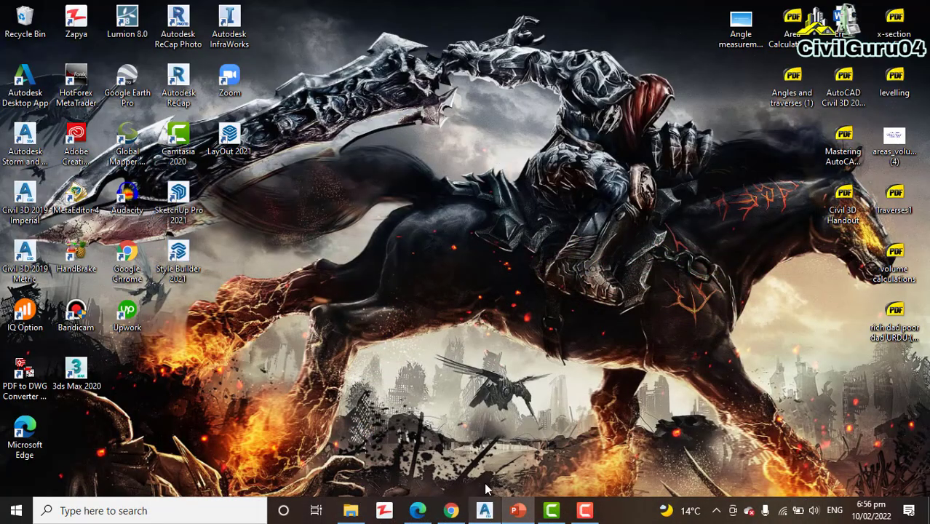
- Restore the Civil 3D 2019 window from the taskbar, showing the empty Drawing2
click(483, 509)
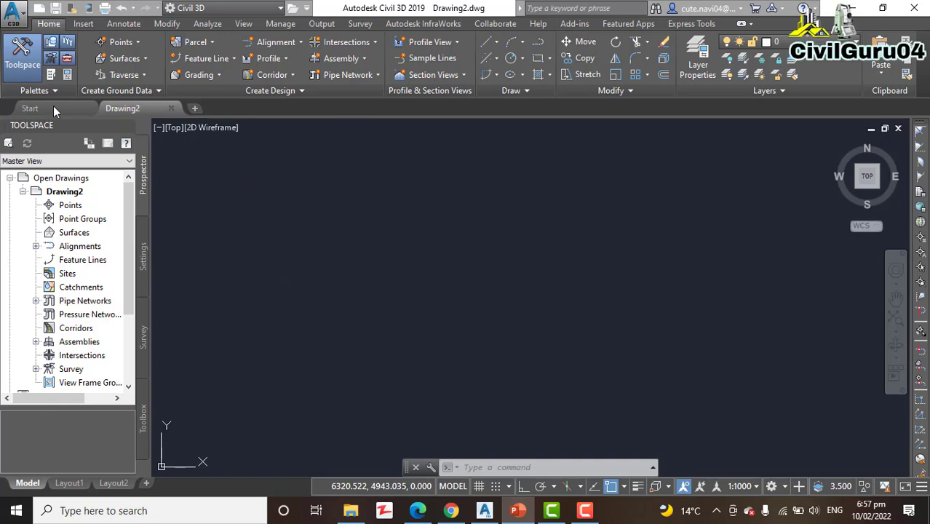
- Open Alignment from Objects.dwg from Recent Documents, dismiss the version warning, and frame the site plan
click(13, 10)
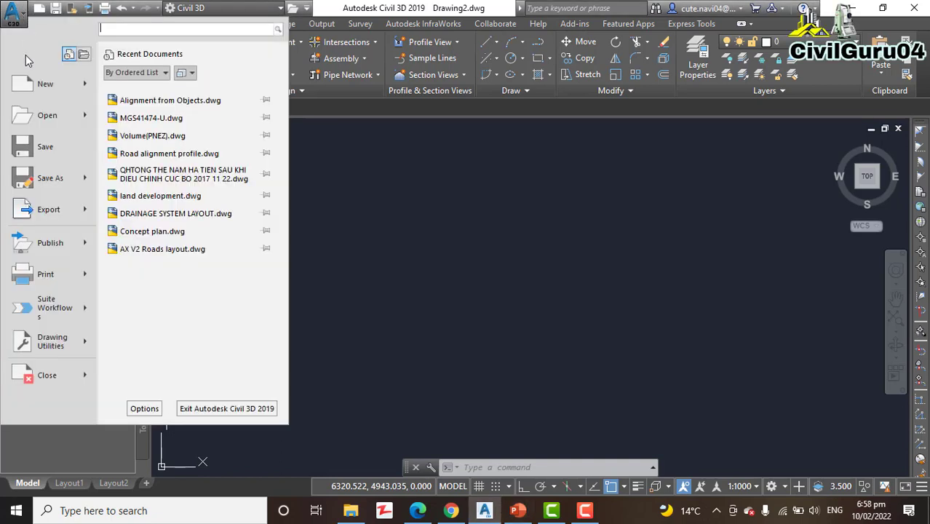
mouse_move(170, 100)
click(154, 103)
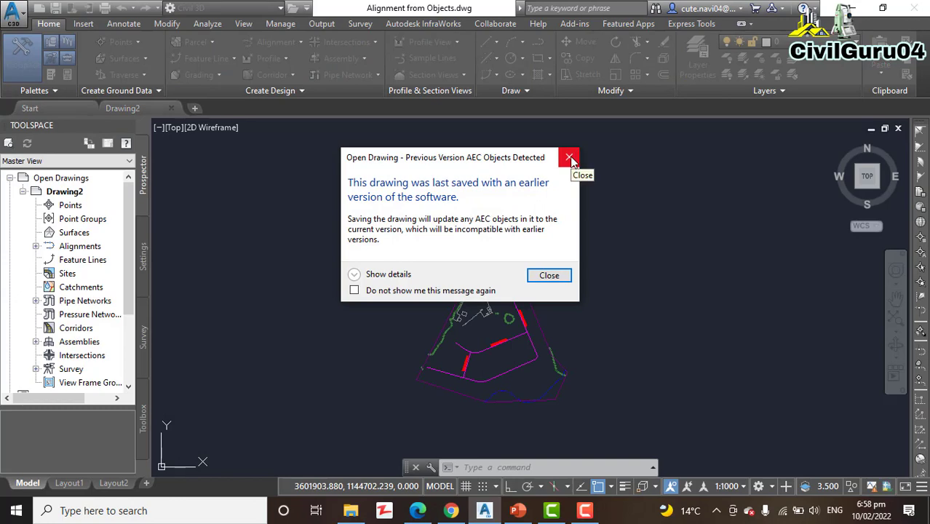
click(570, 158)
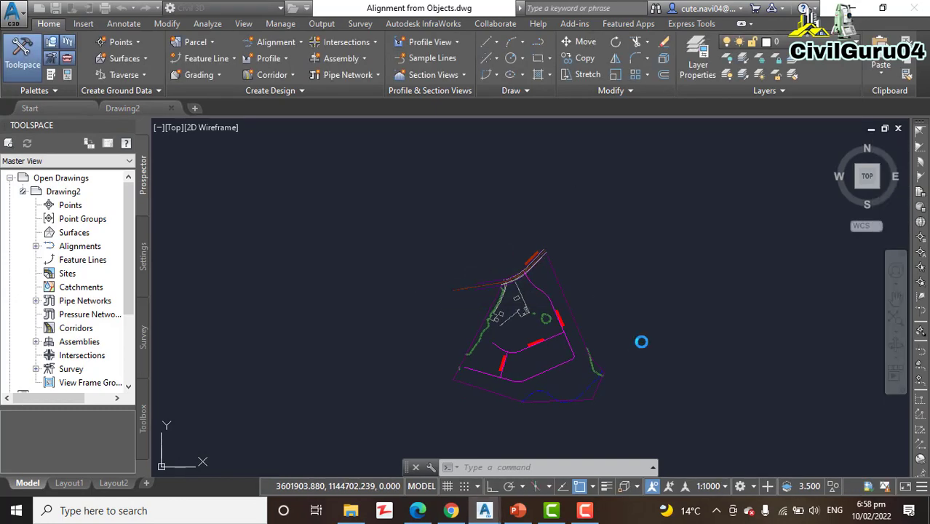
mouse_move(606, 270)
middle_down()
mouse_move(593, 289)
mouse_move(584, 181)
middle_up()
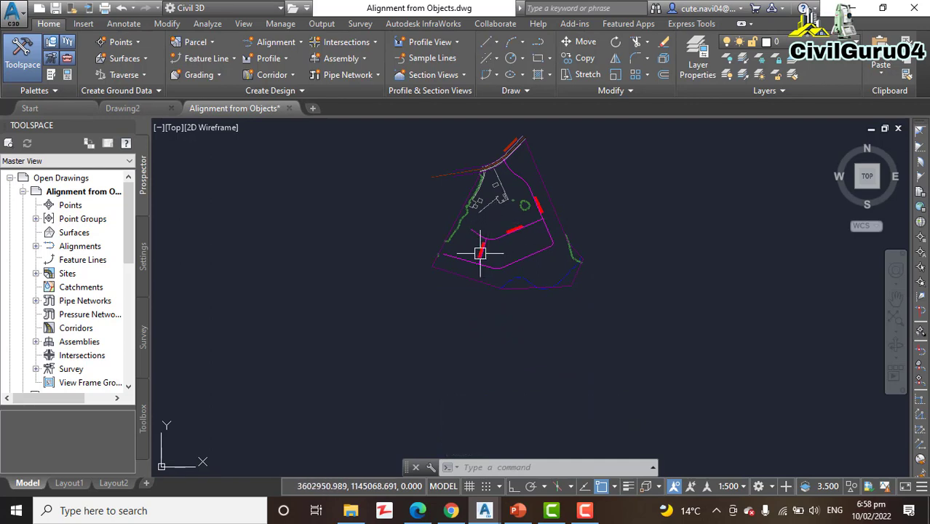
mouse_move(477, 252)
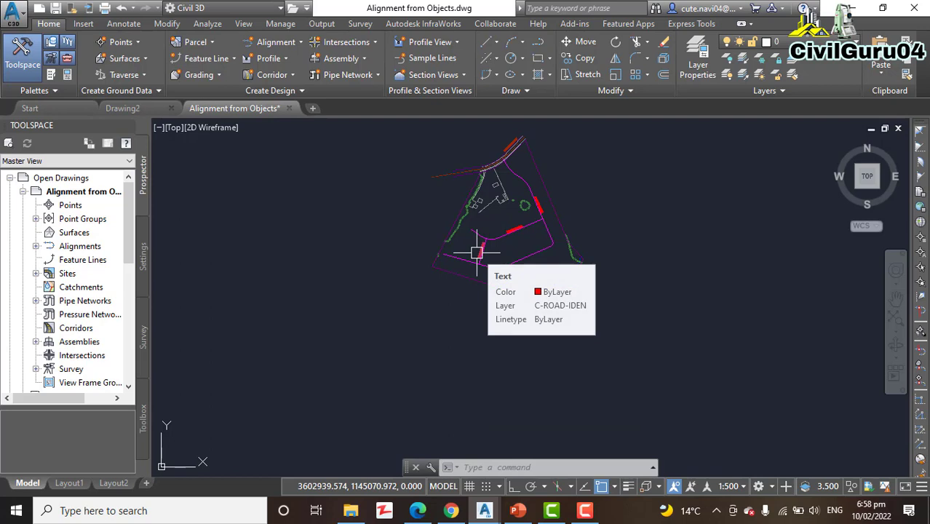
scroll(477, 252, up, 1)
scroll(467, 229, up, 1)
scroll(530, 208, up, 2)
scroll(509, 218, down, 4)
middle_drag(499, 214, 484, 244)
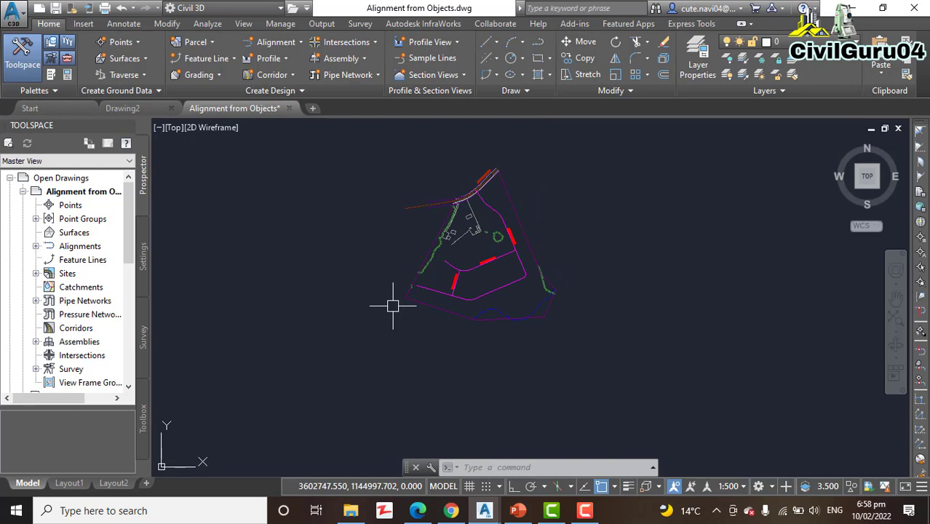
- Start Create Alignment from Objects and zoom in on the Jordan Court polyline
click(276, 41)
click(324, 122)
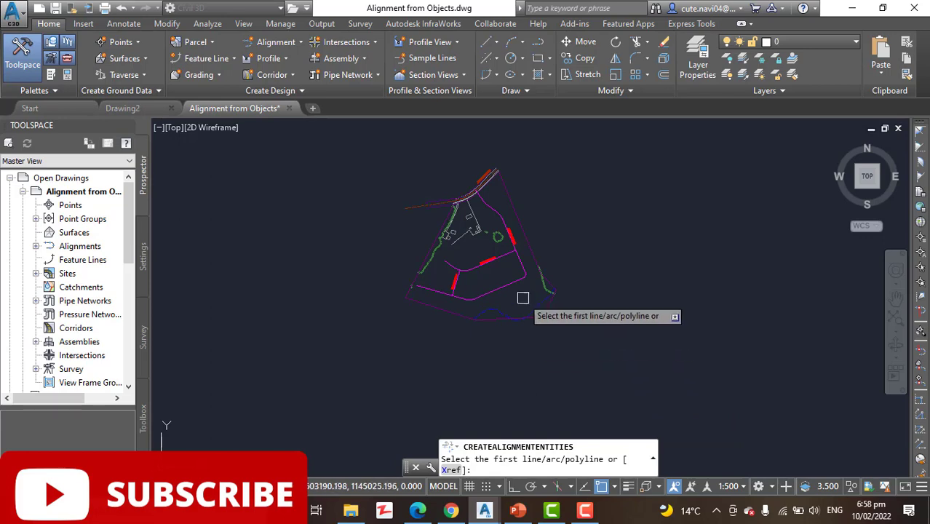
scroll(489, 250, up, 5)
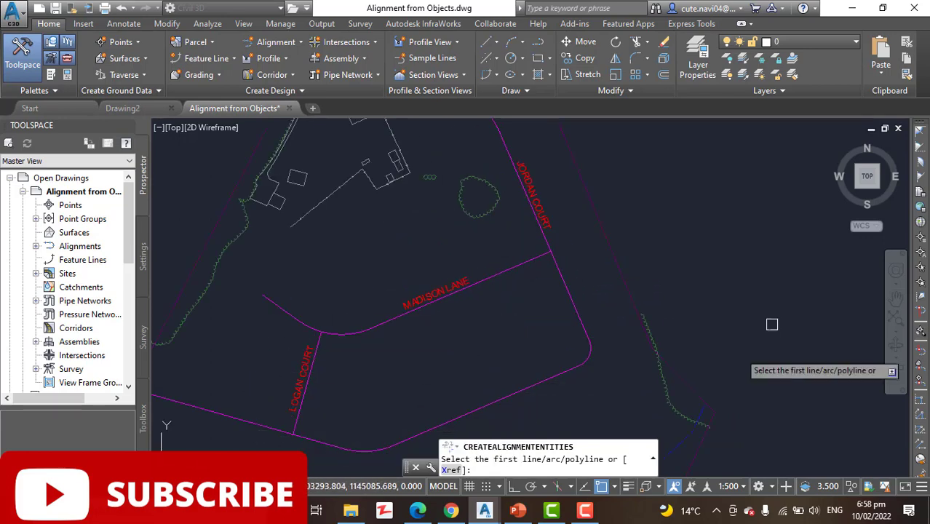
middle_drag(487, 292, 496, 353)
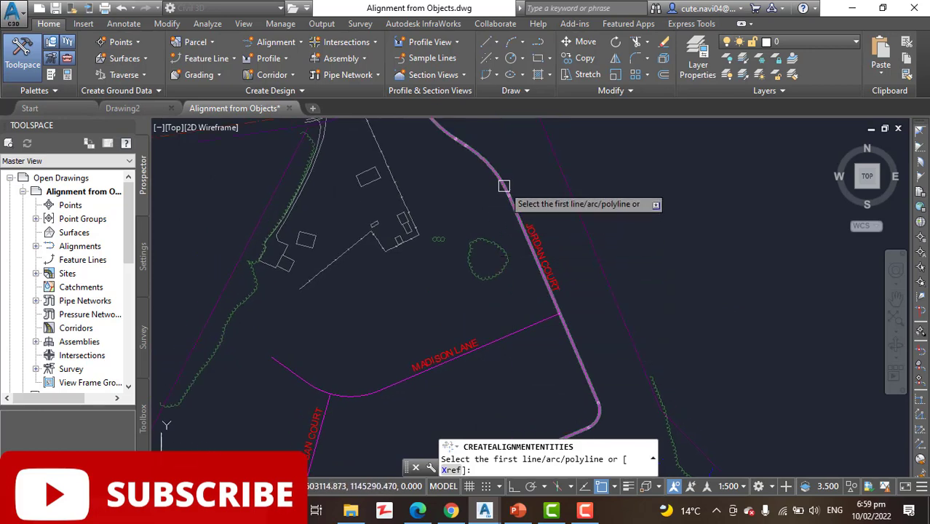
scroll(525, 233, up, 4)
scroll(588, 327, down, 2)
scroll(538, 299, down, 2)
scroll(521, 258, down, 1)
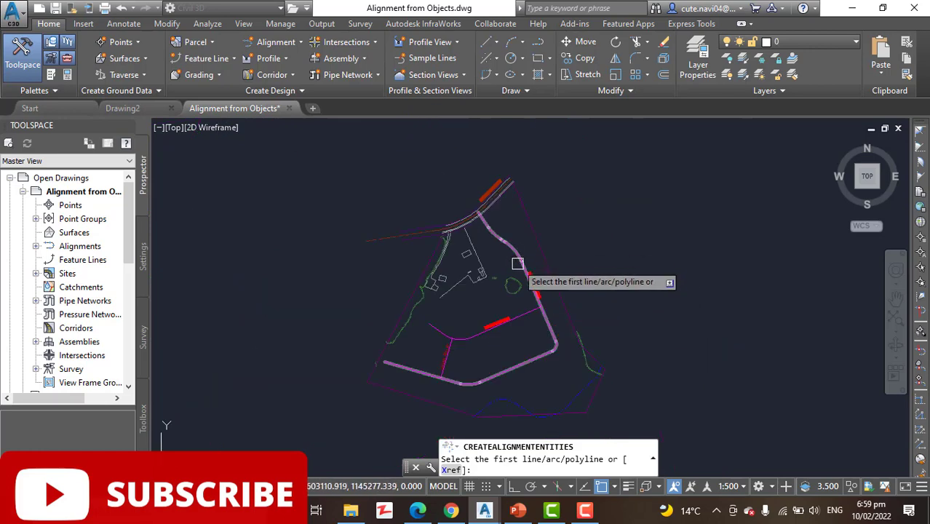
scroll(519, 266, up, 3)
scroll(534, 264, up, 1)
scroll(517, 264, down, 4)
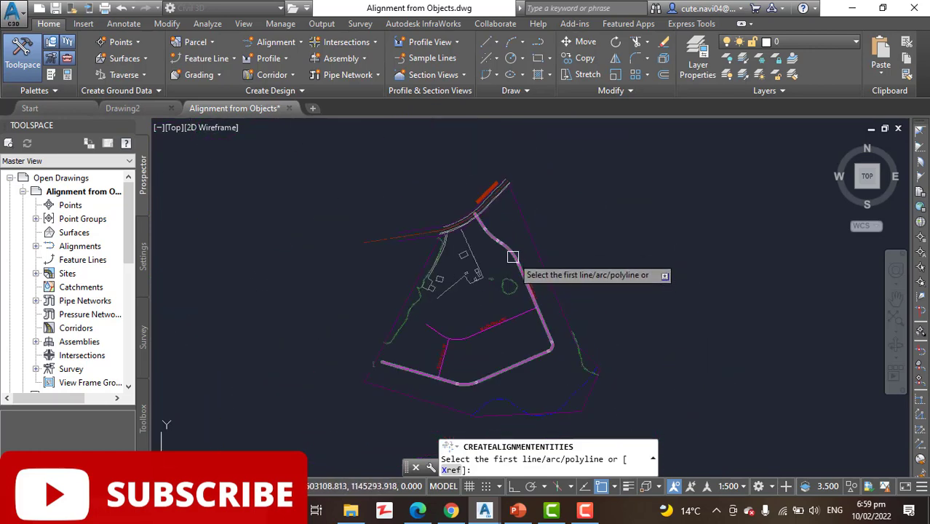
scroll(514, 261, up, 3)
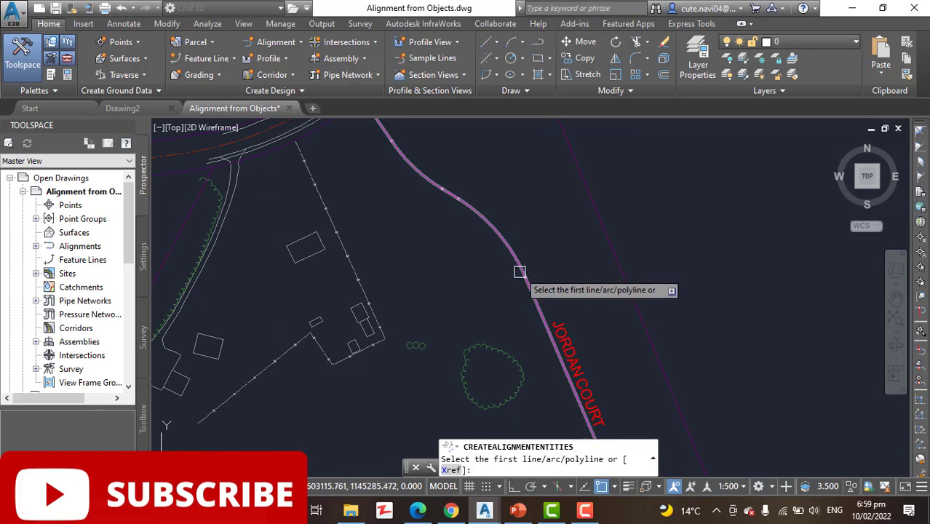
- Pick the Jordan Court polyline and finish the object selection
click(520, 272)
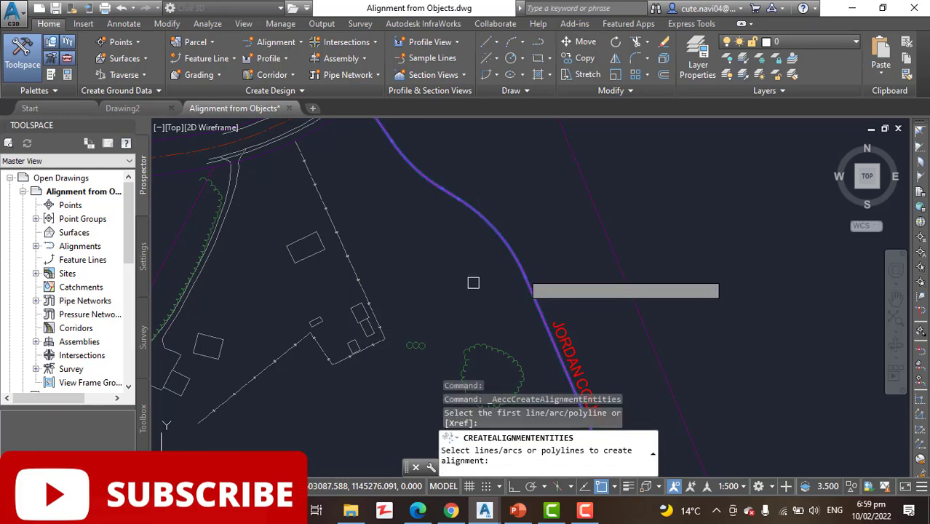
scroll(480, 275, down, 2)
scroll(495, 271, up, 2)
scroll(504, 268, up, 1)
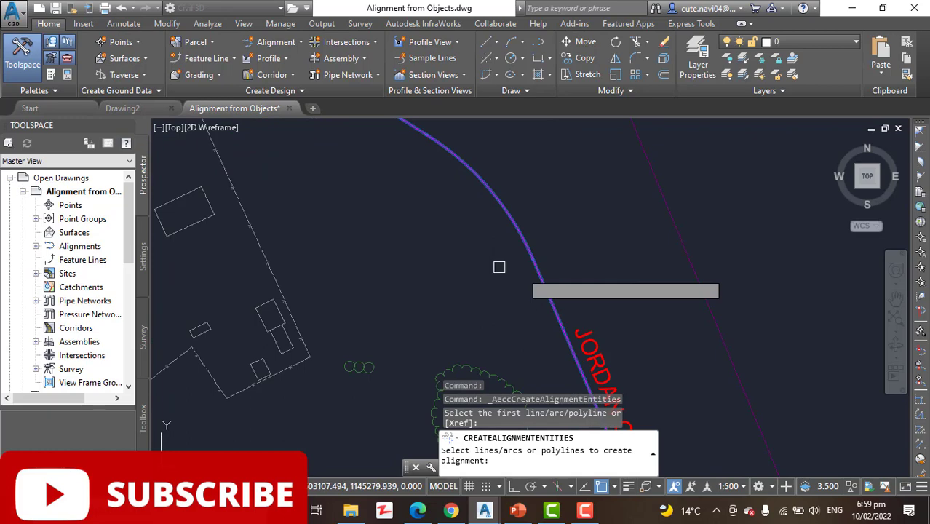
click(542, 280)
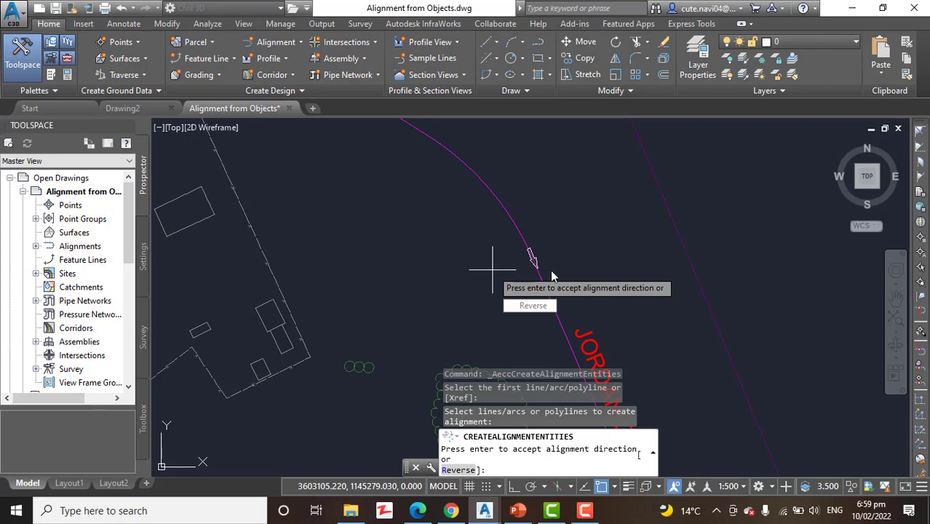
- Inspect the direction arrow and accept Jordan Court's existing direction
scroll(511, 248, up, 1)
scroll(513, 262, down, 1)
scroll(513, 264, up, 2)
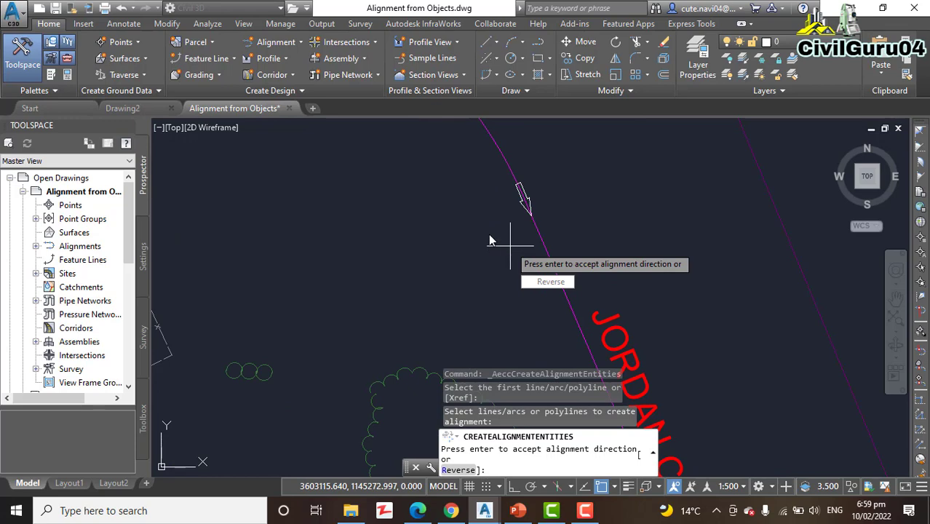
scroll(492, 236, down, 5)
scroll(498, 241, up, 1)
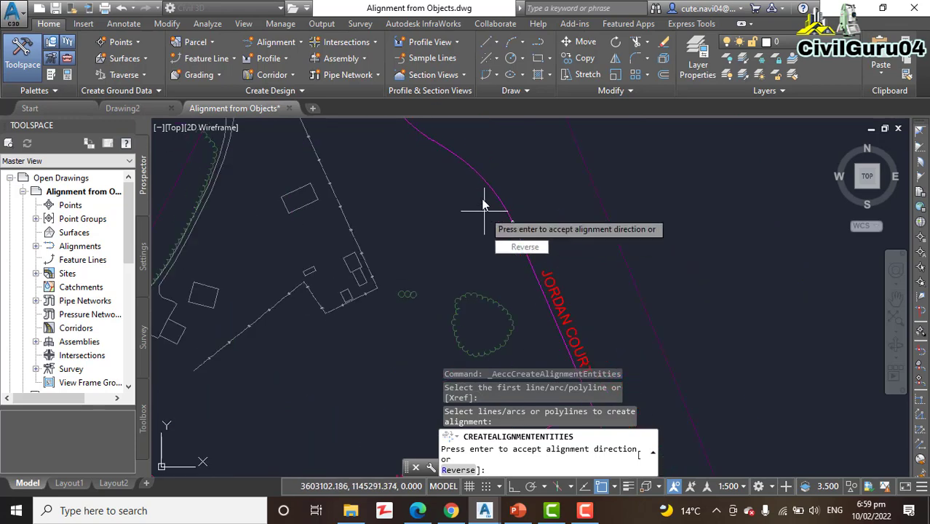
scroll(452, 229, down, 5)
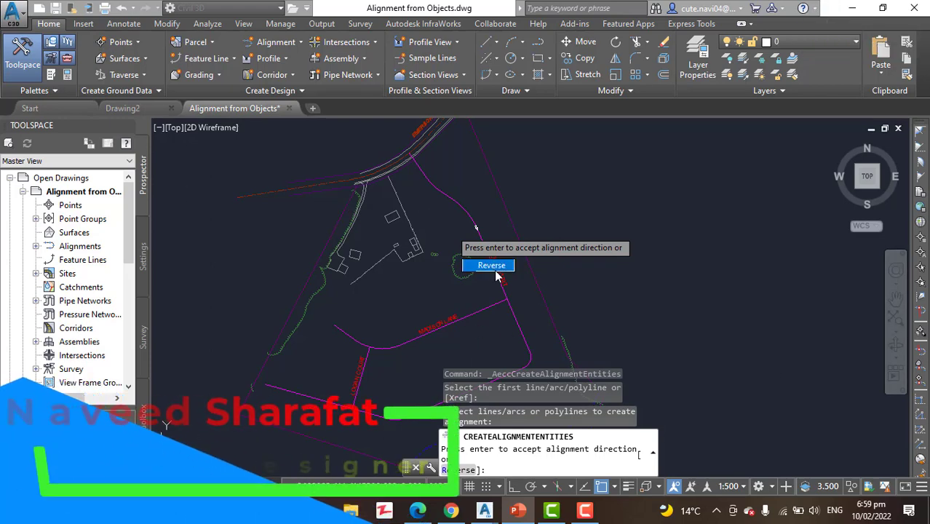
scroll(489, 212, up, 3)
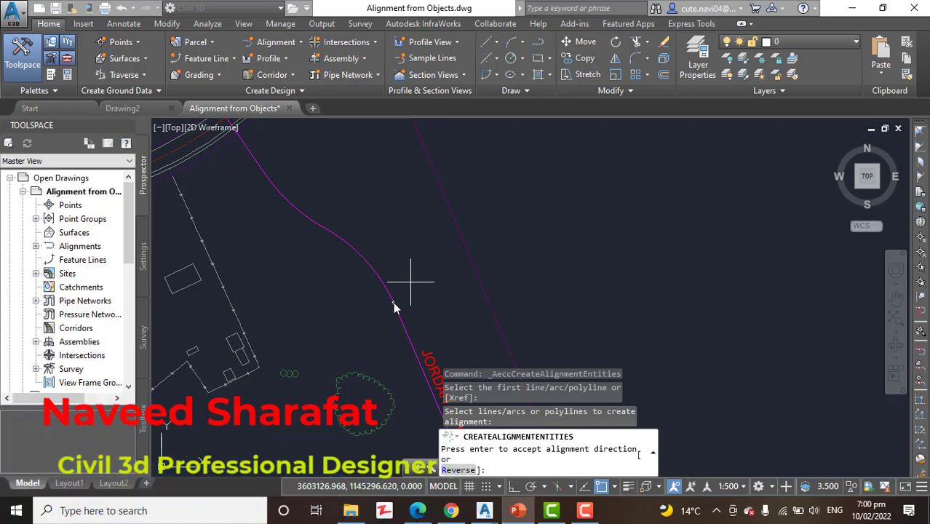
scroll(393, 313, down, 2)
scroll(349, 335, down, 2)
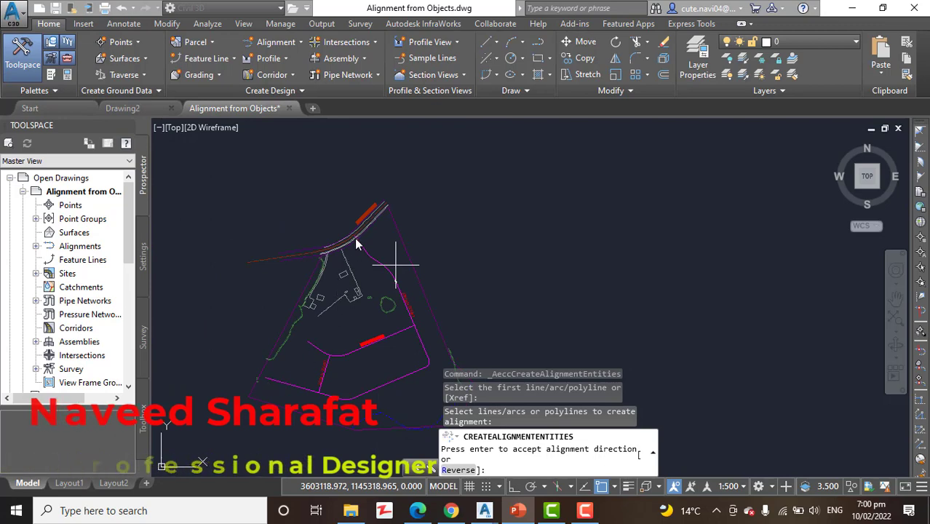
scroll(357, 243, up, 3)
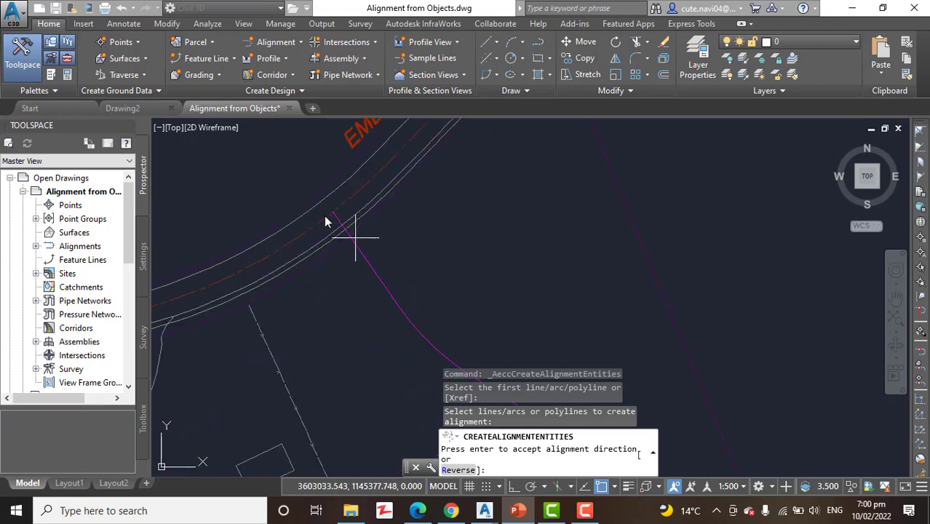
scroll(453, 208, down, 3)
scroll(469, 258, up, 5)
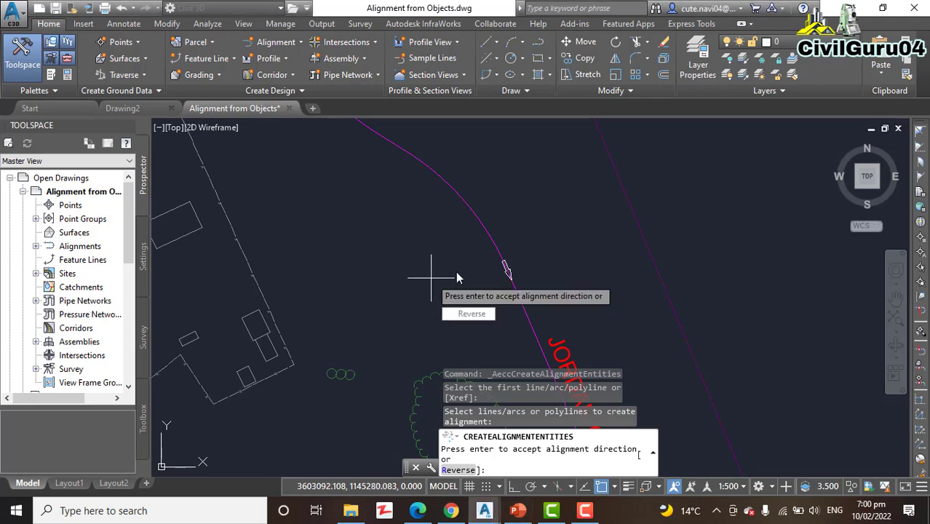
key(Return)
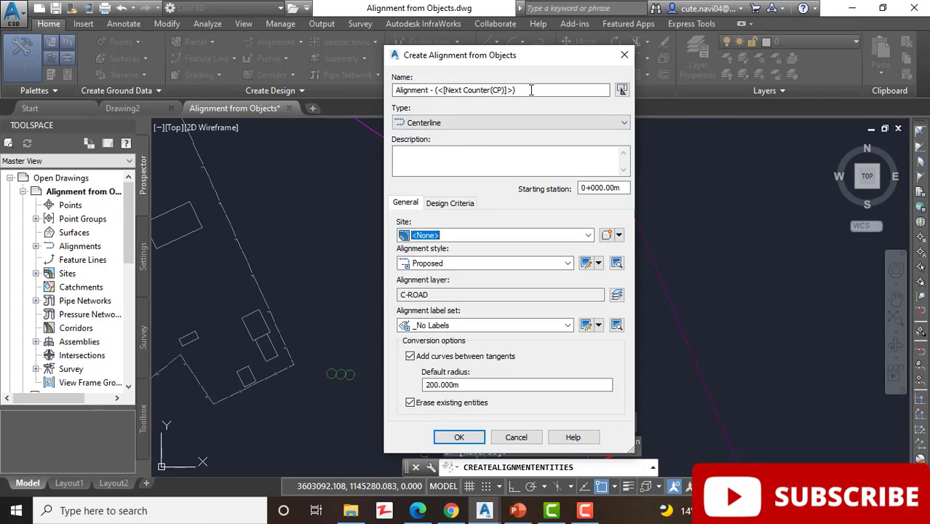
- Name the alignment Jordan Court, turn off curves between tangents, and confirm
drag(531, 89, 368, 98)
text(Jordan Court)
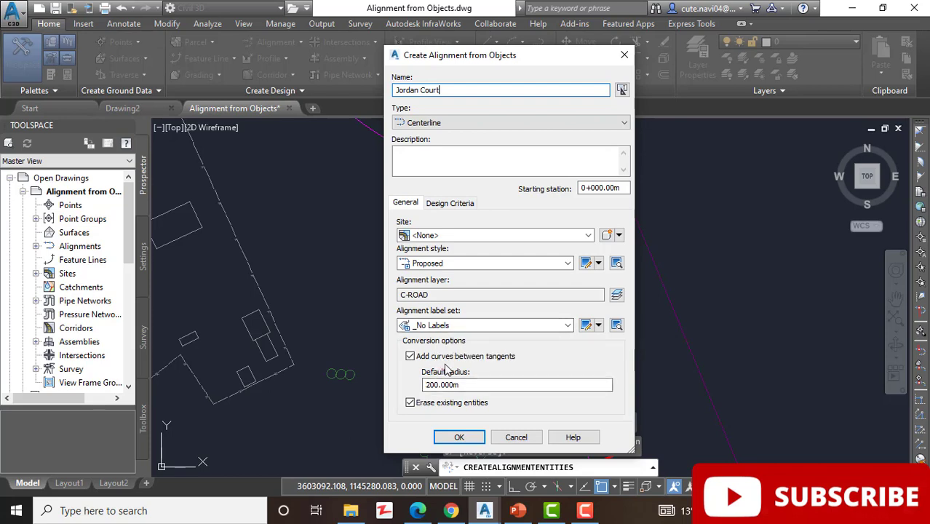
click(411, 357)
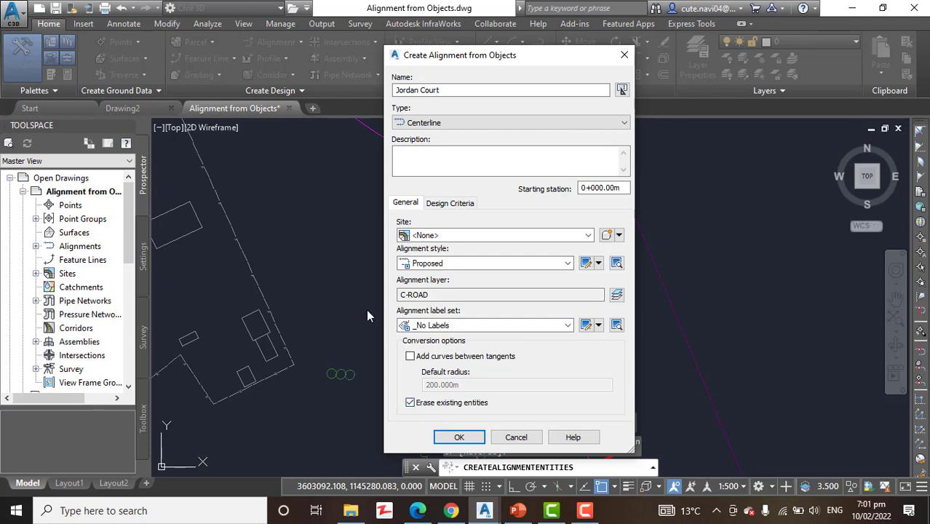
click(457, 438)
scroll(434, 297, down, 5)
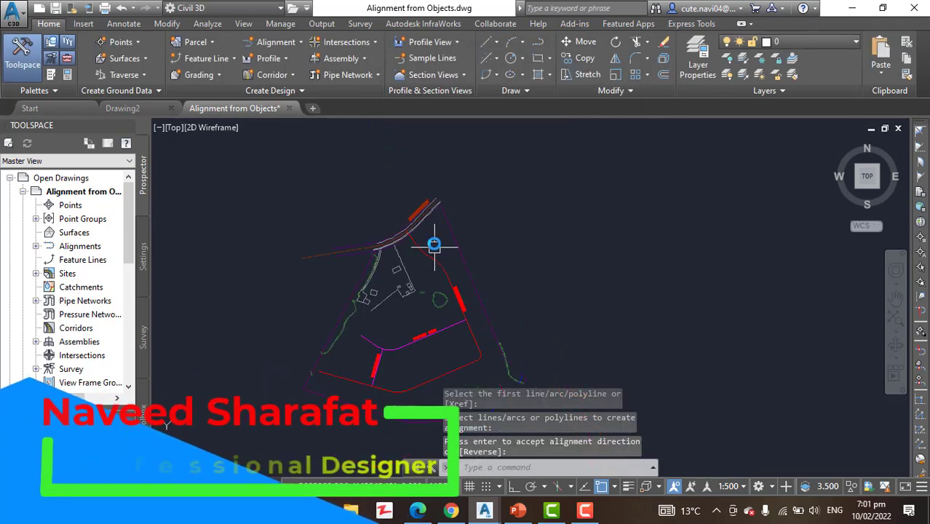
scroll(436, 306, down, 2)
scroll(437, 303, up, 2)
scroll(451, 291, up, 2)
scroll(448, 313, up, 2)
scroll(450, 320, up, 1)
scroll(455, 285, down, 2)
scroll(450, 305, up, 1)
scroll(453, 311, up, 1)
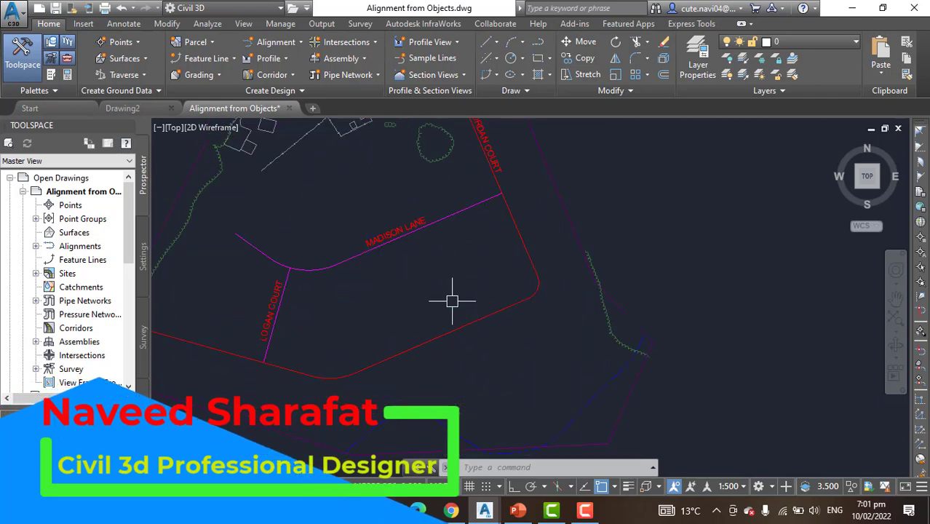
scroll(449, 297, down, 2)
middle_drag(432, 303, 436, 315)
scroll(458, 306, up, 1)
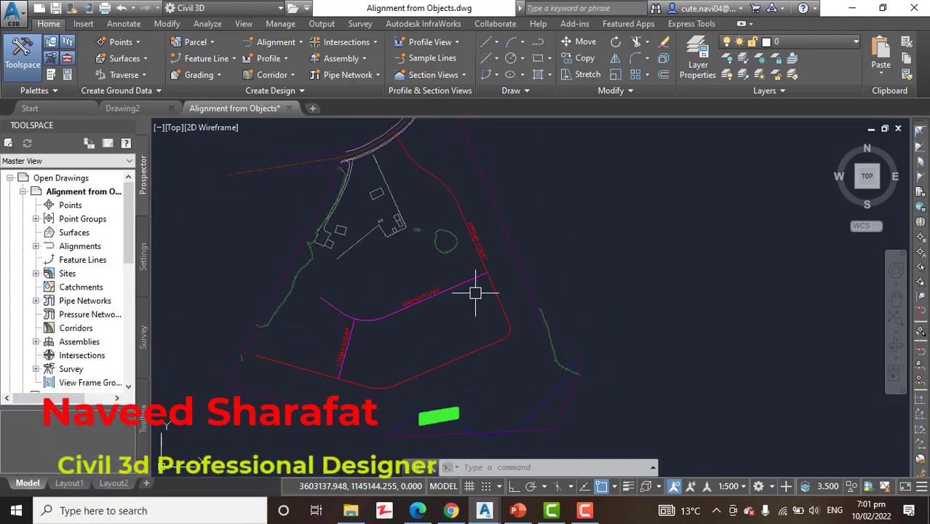
scroll(478, 287, up, 2)
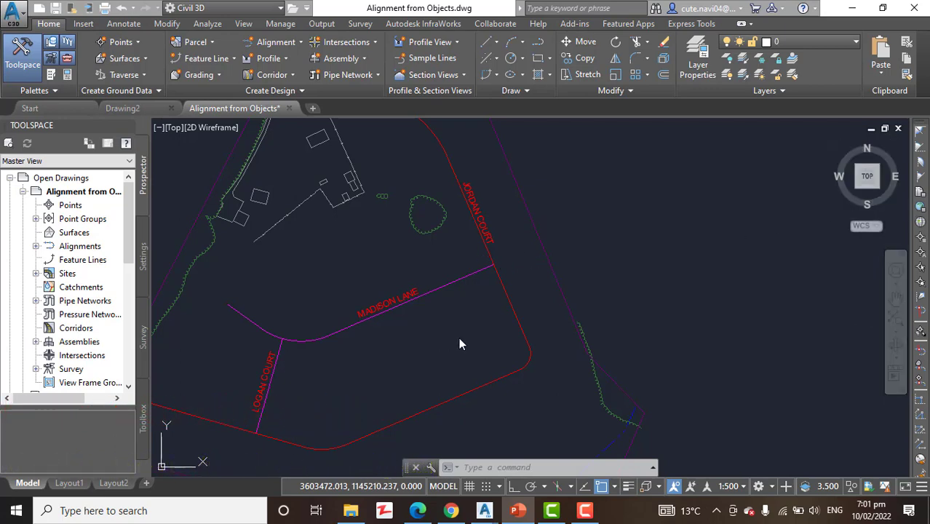
- Select the Jordan Court and Madison Lane alignments and zoom to Jordan Court's northern end
click(509, 307)
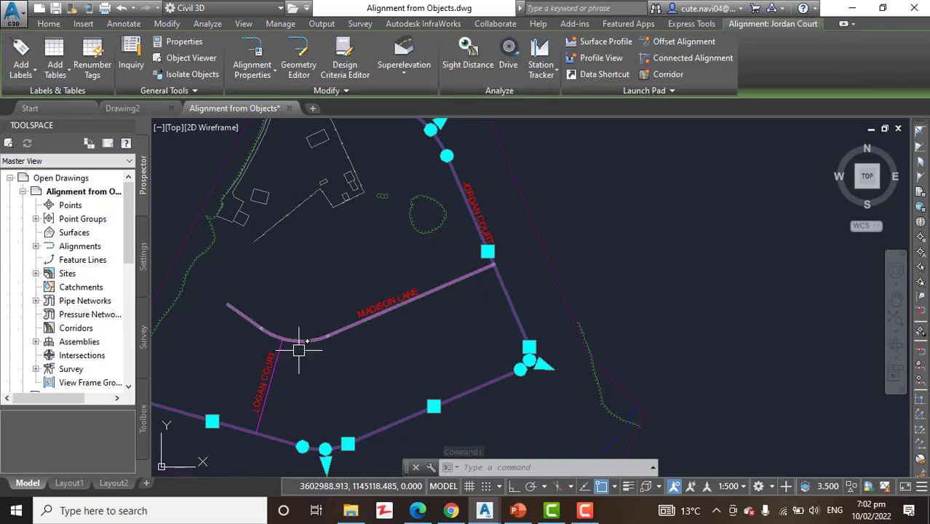
click(321, 336)
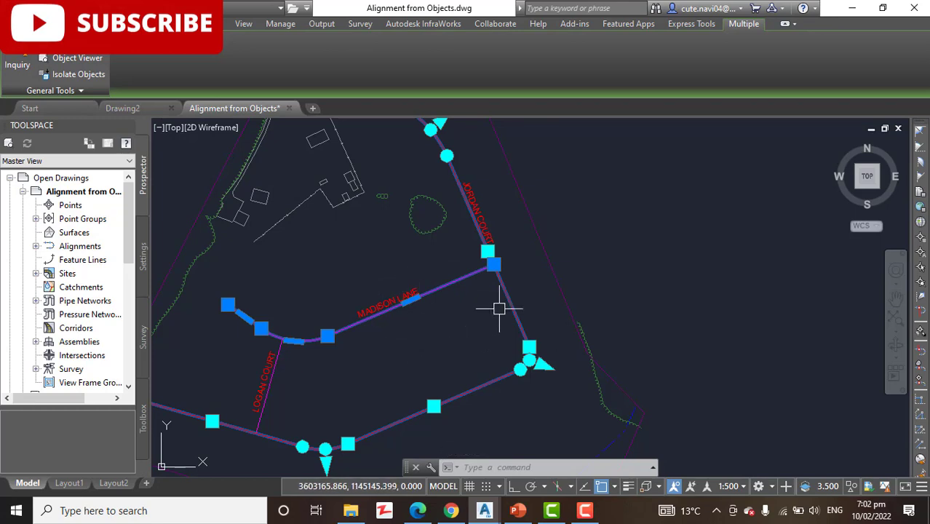
middle_drag(499, 307, 528, 389)
scroll(482, 256, up, 2)
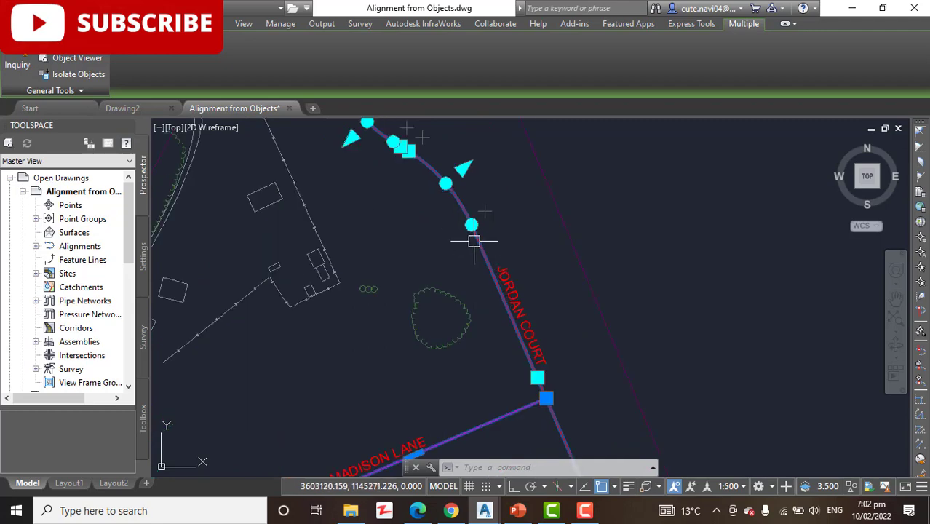
scroll(482, 232, down, 3)
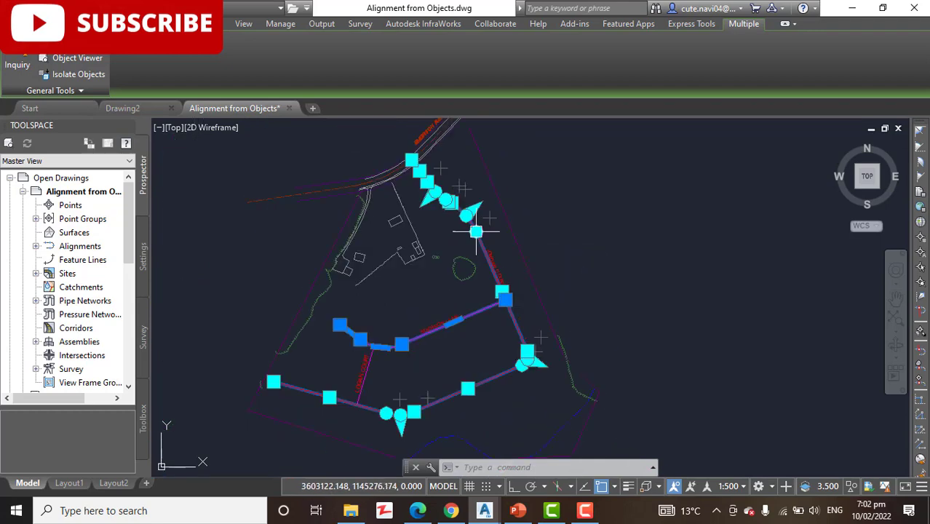
scroll(453, 320, up, 2)
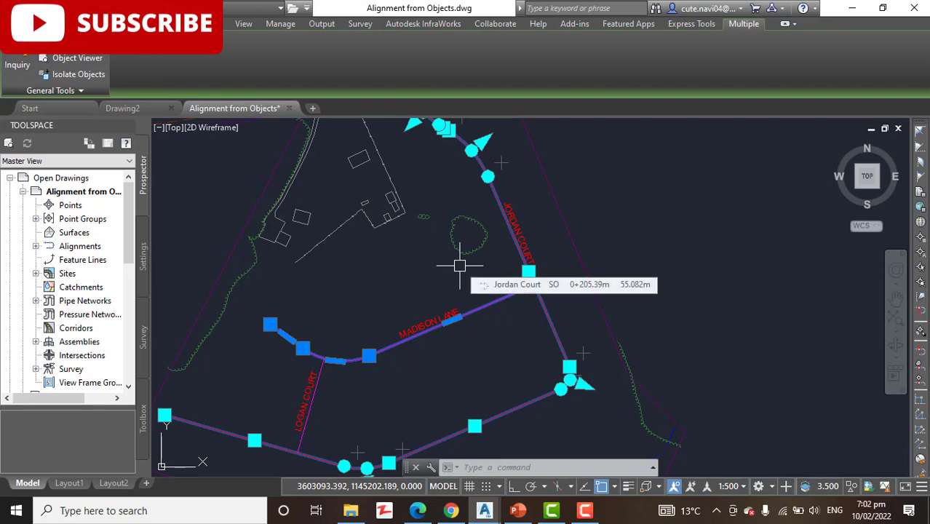
middle_drag(436, 250, 451, 332)
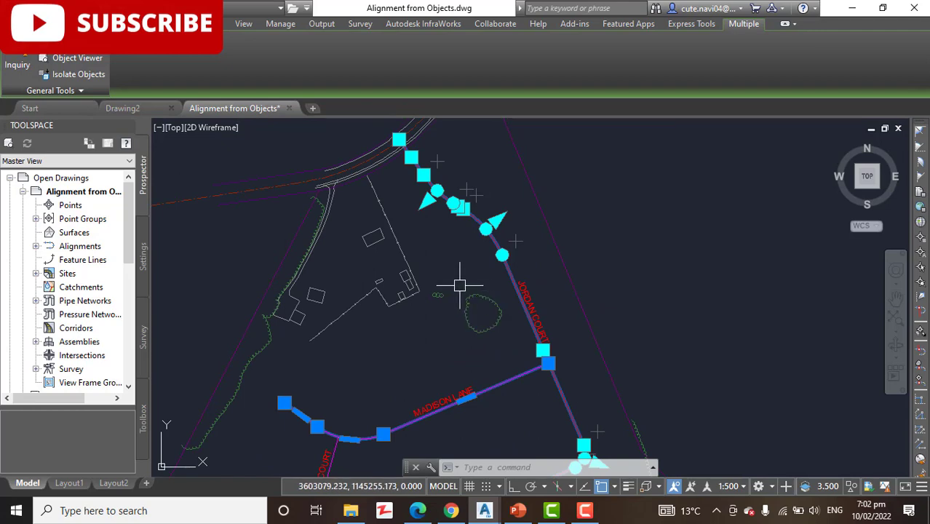
scroll(473, 240, up, 3)
scroll(482, 234, down, 3)
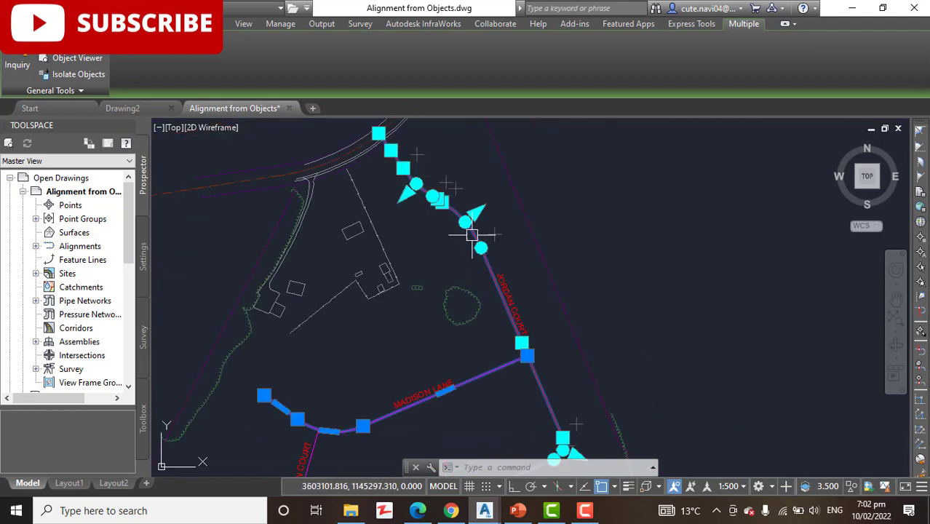
- Stretch a Jordan Court grip to a new spot along its northern curve
click(527, 356)
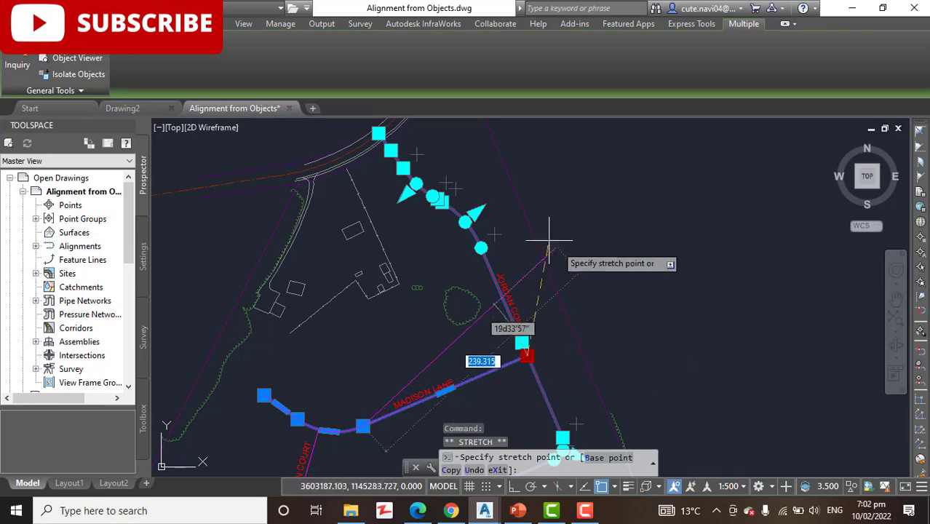
key(Escape)
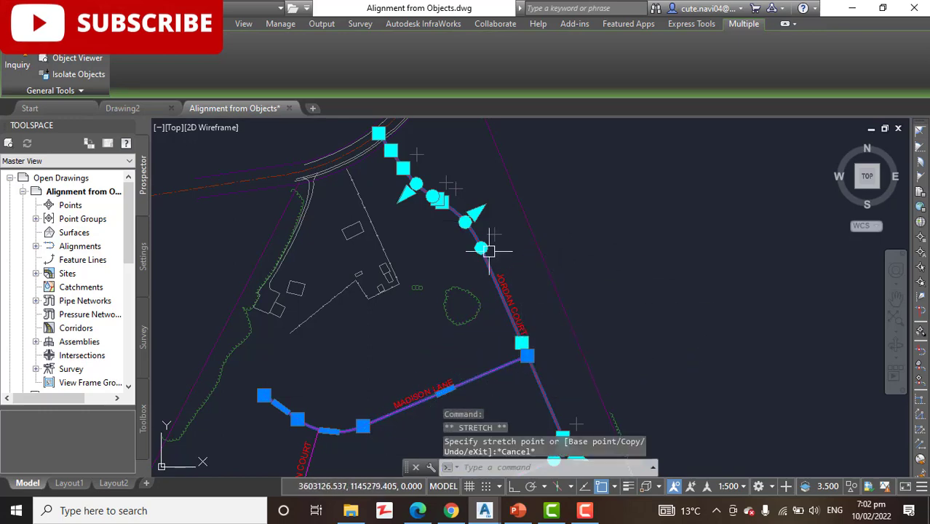
scroll(489, 251, up, 5)
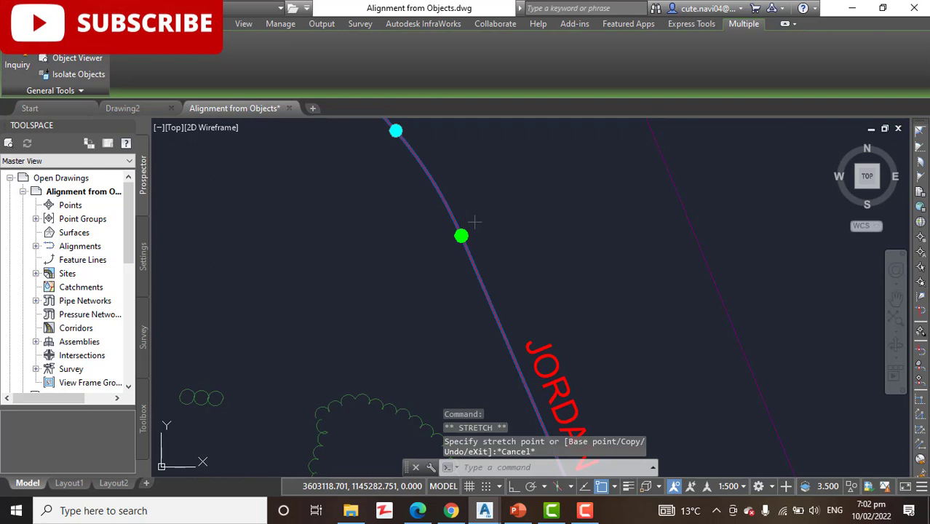
click(461, 235)
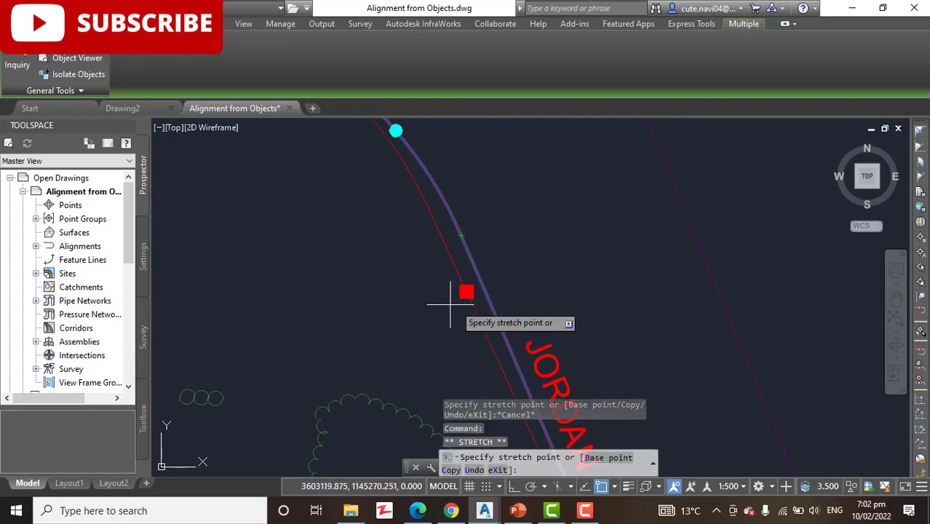
scroll(449, 300, down, 3)
scroll(449, 298, up, 3)
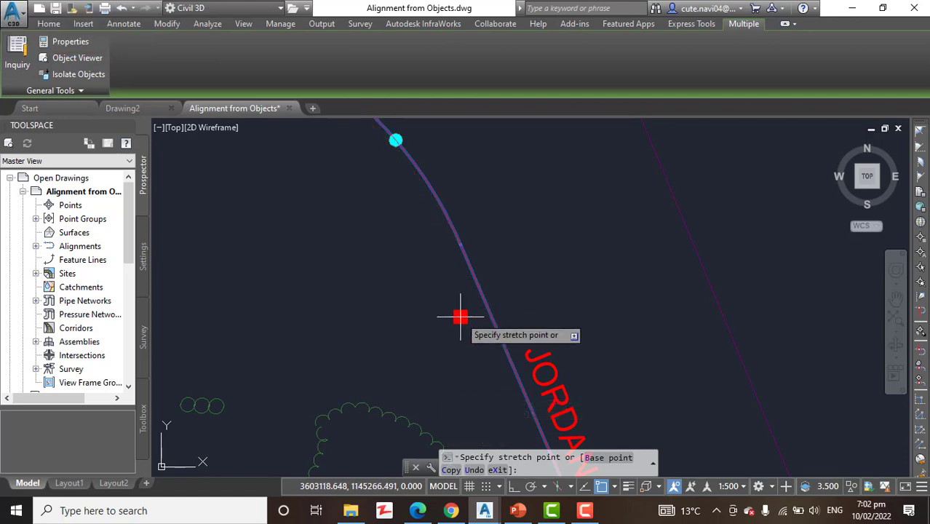
click(474, 270)
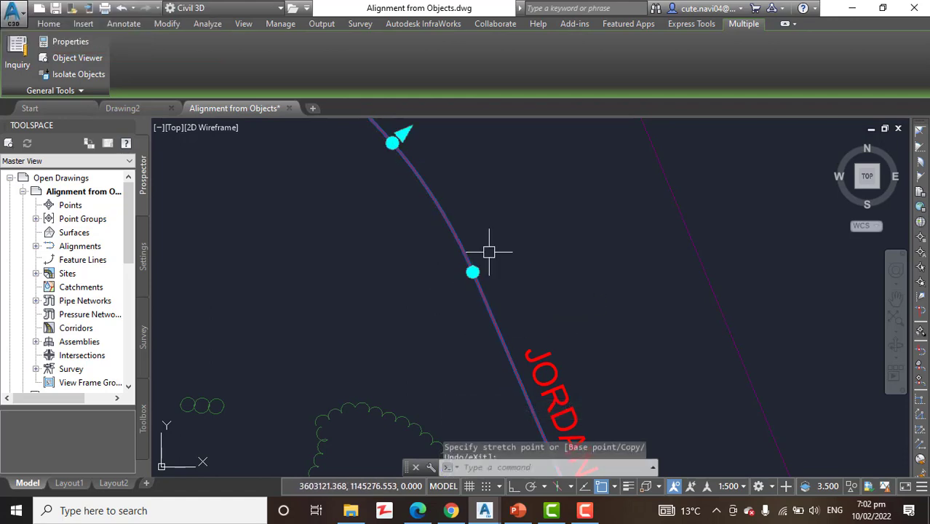
- Stretch the Jordan Court point near the Madison Lane junction to a new position
scroll(540, 193, down, 3)
scroll(567, 344, up, 4)
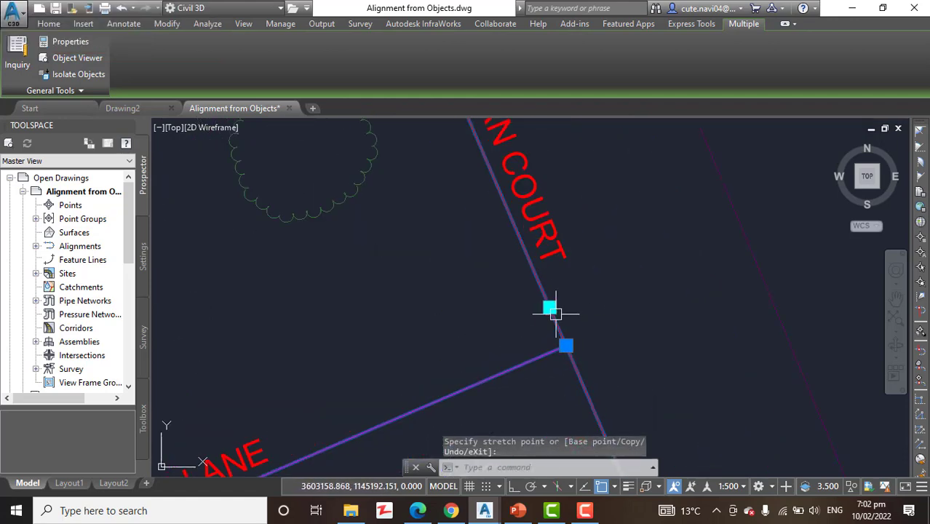
click(550, 307)
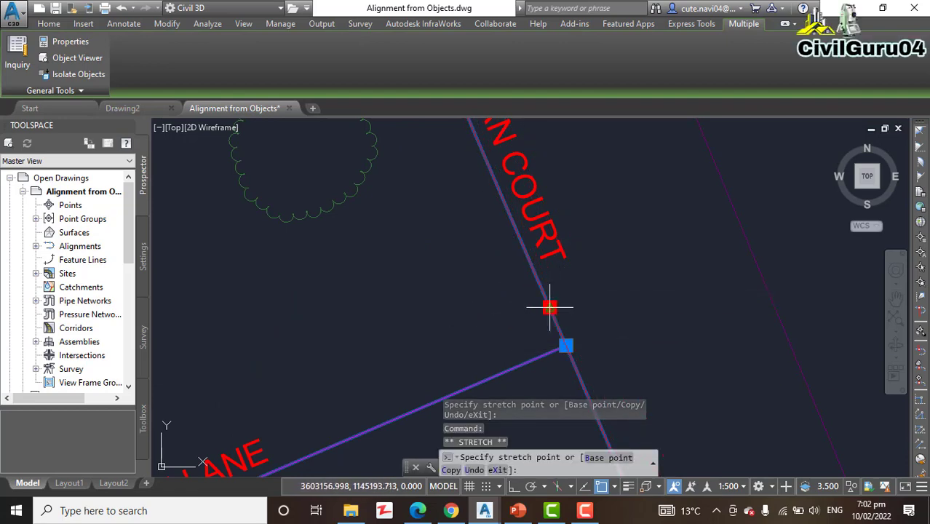
click(550, 307)
scroll(461, 274, down, 4)
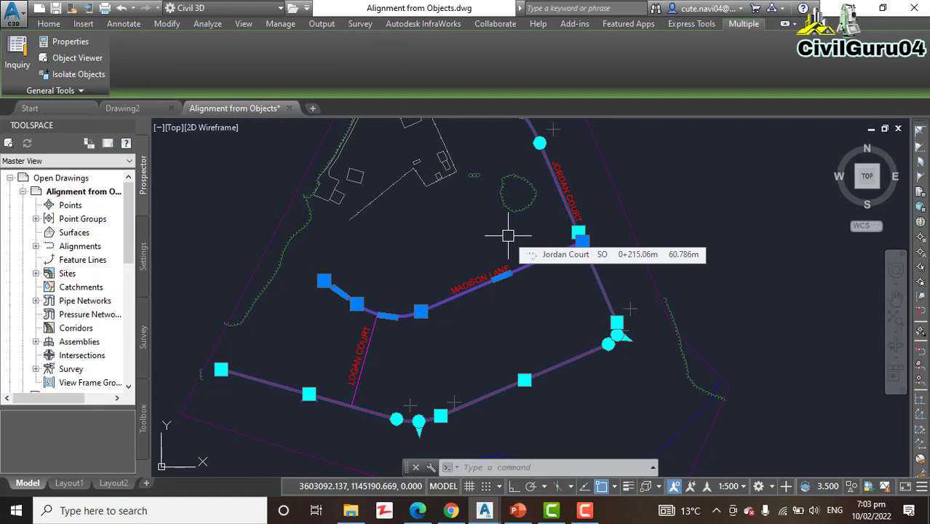
- Clear the selection and start Create Alignment from Objects again
key(Escape)
scroll(455, 273, up, 3)
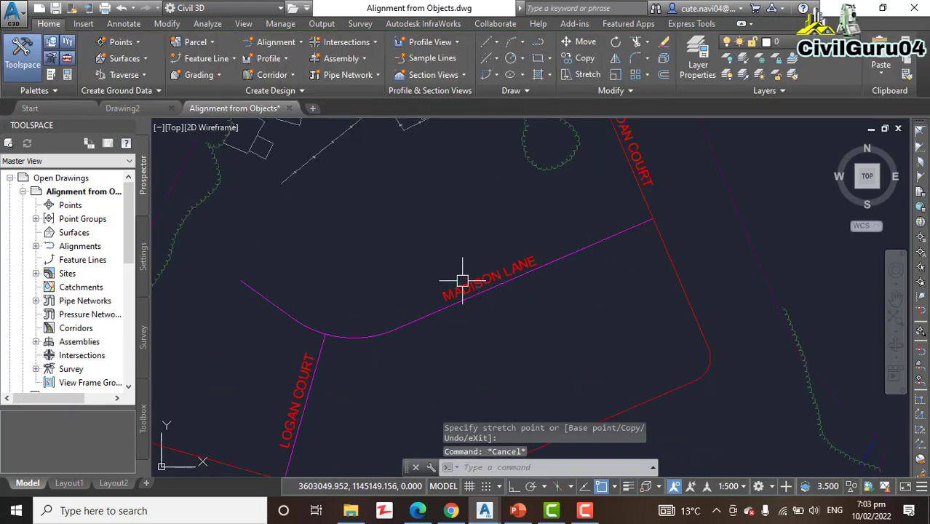
scroll(394, 336, down, 3)
scroll(357, 380, up, 3)
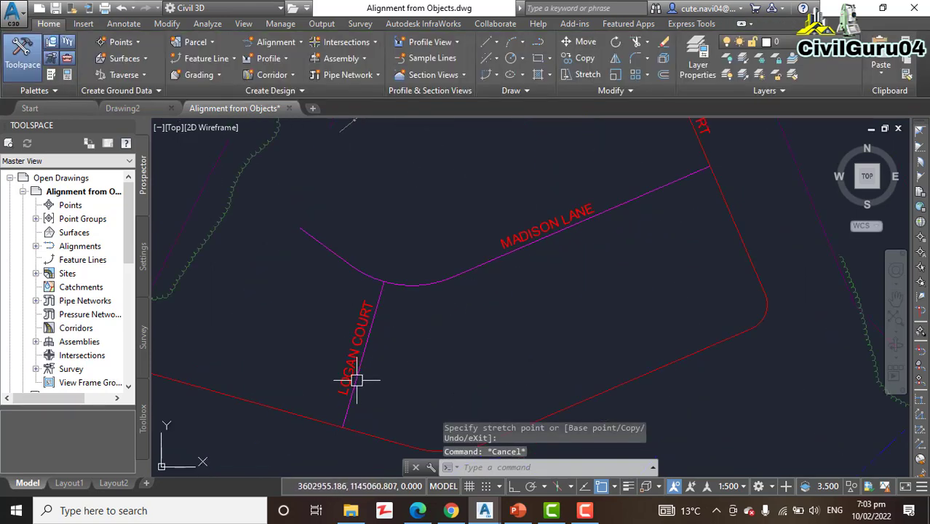
scroll(356, 380, down, 3)
scroll(471, 298, down, 1)
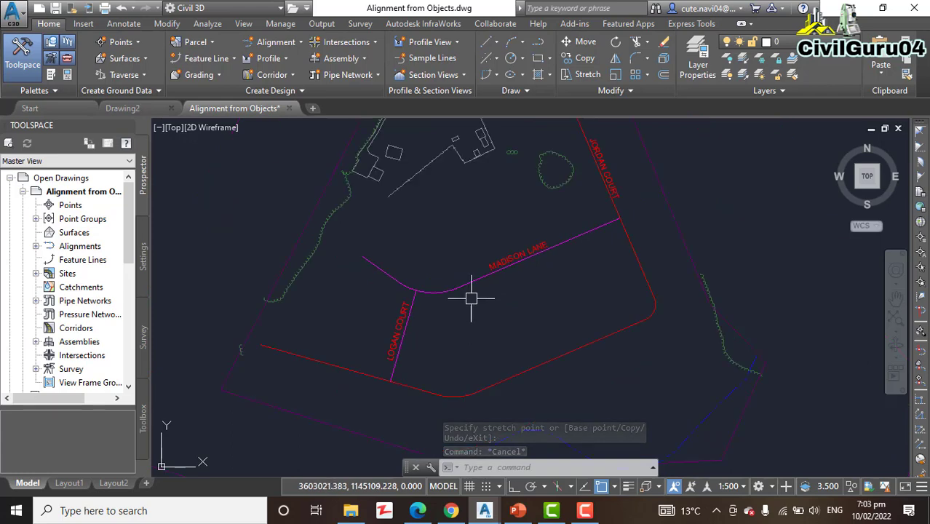
scroll(471, 295, up, 3)
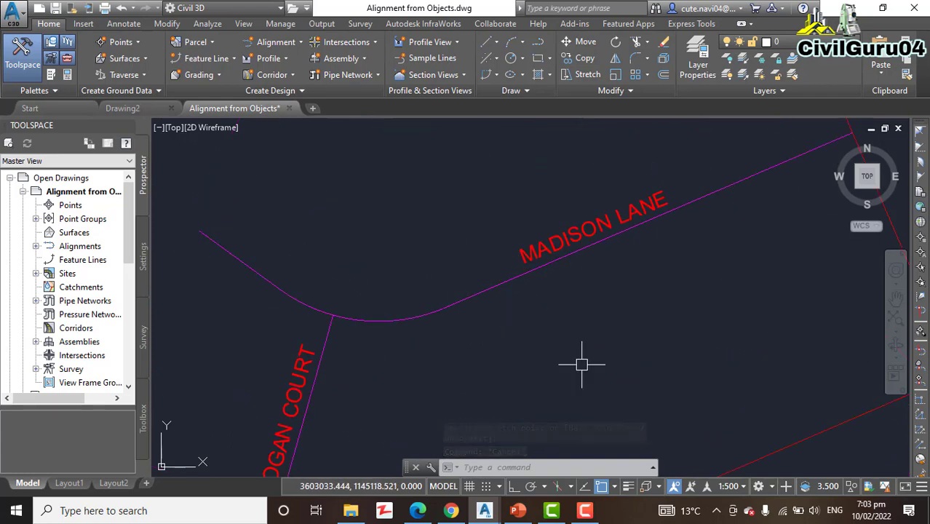
click(275, 48)
click(311, 122)
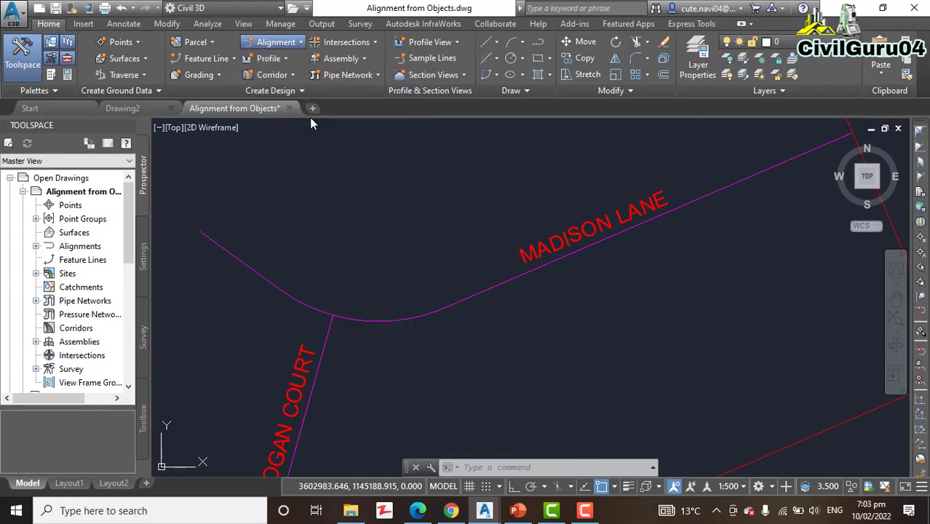
- Pick the Madison Lane polyline and accept its direction
click(455, 300)
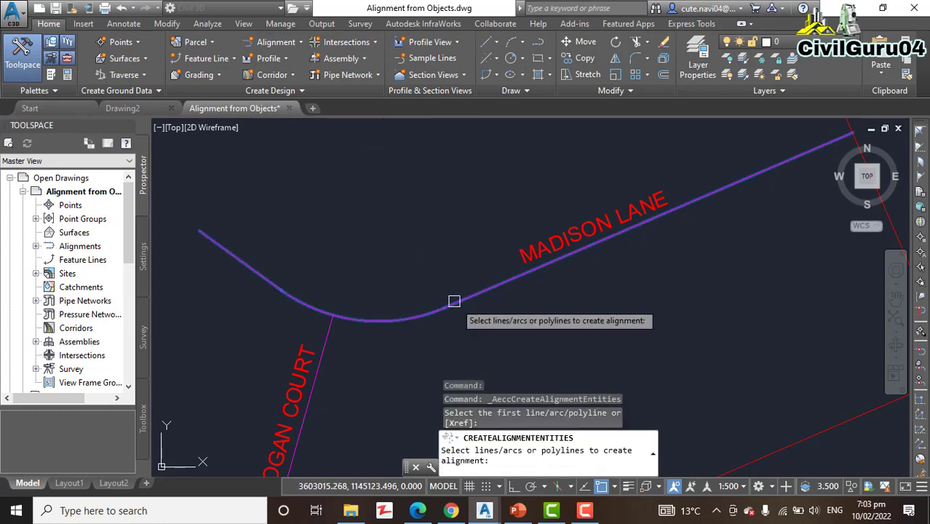
key(Return)
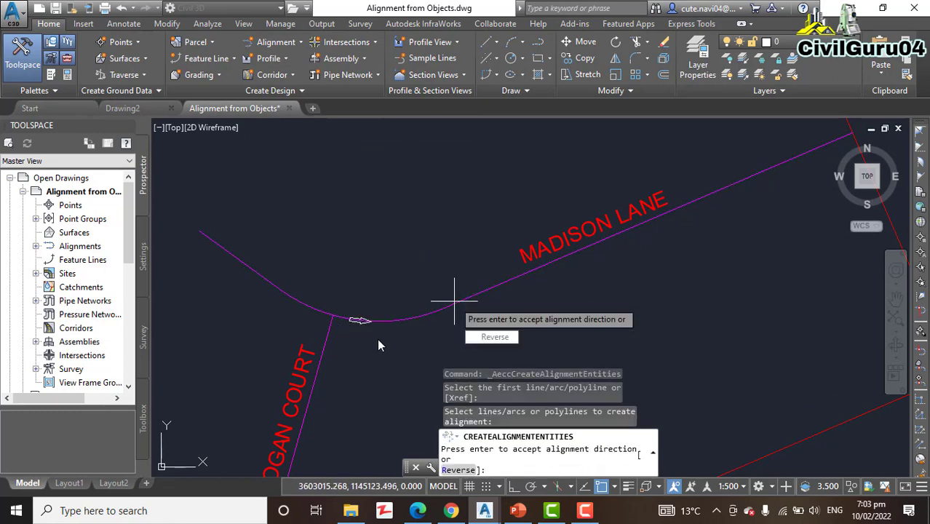
scroll(361, 324, up, 4)
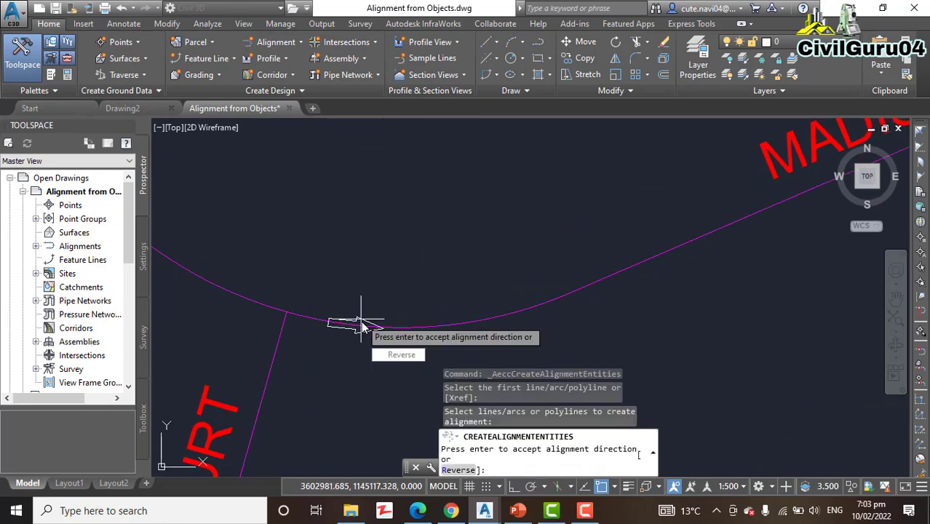
scroll(410, 277, down, 3)
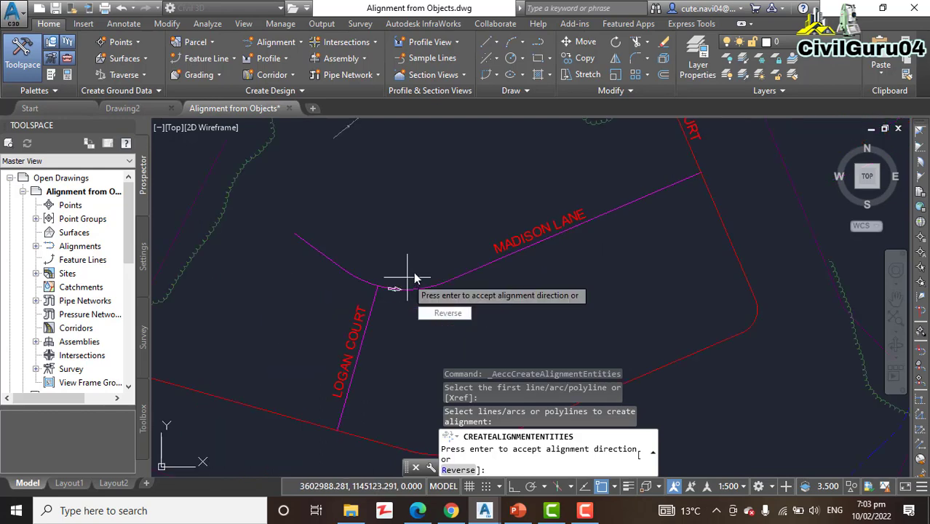
key(Return)
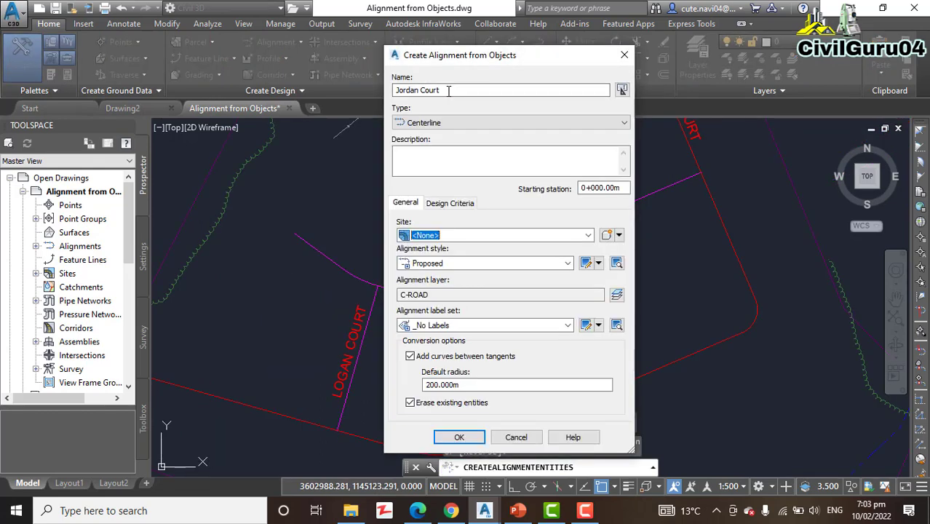
- Name the alignment 'Madison lane', turn off curves between tangents, and create it
drag(448, 90, 364, 96)
text(Ma)
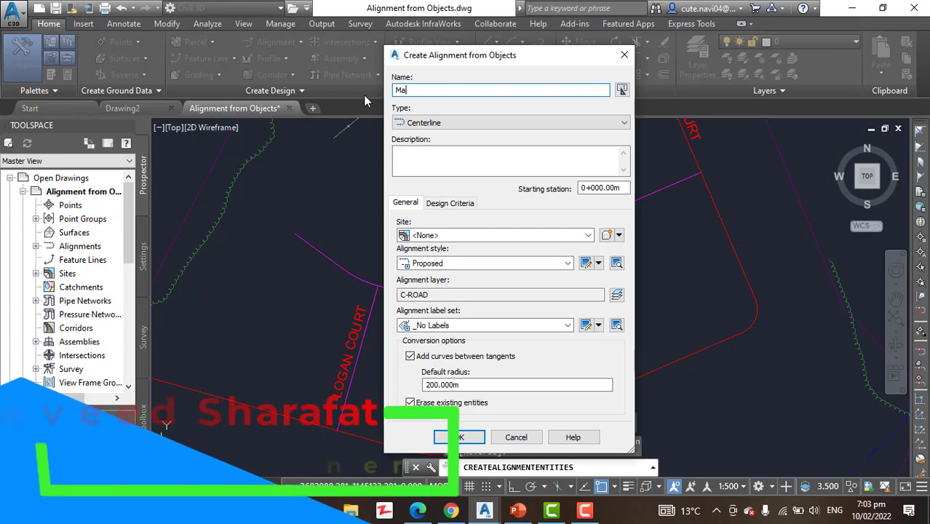
text(dison lane)
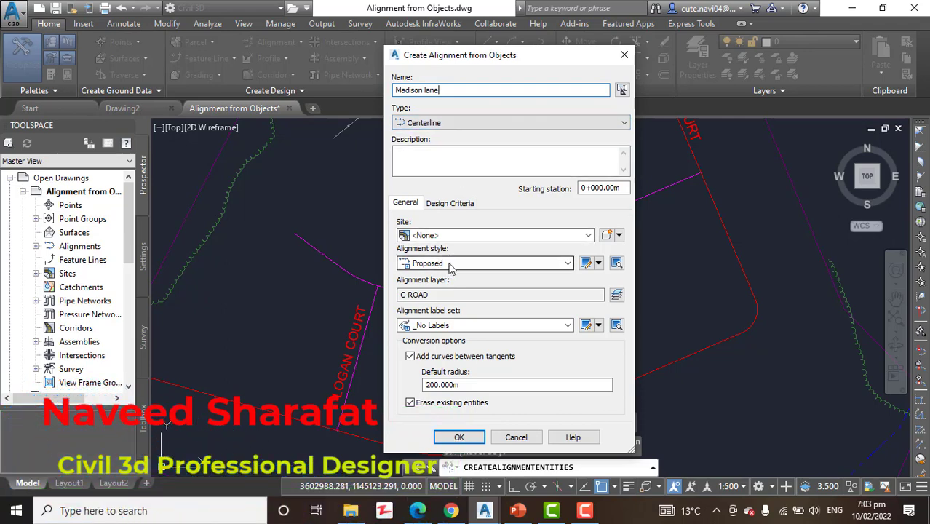
click(411, 357)
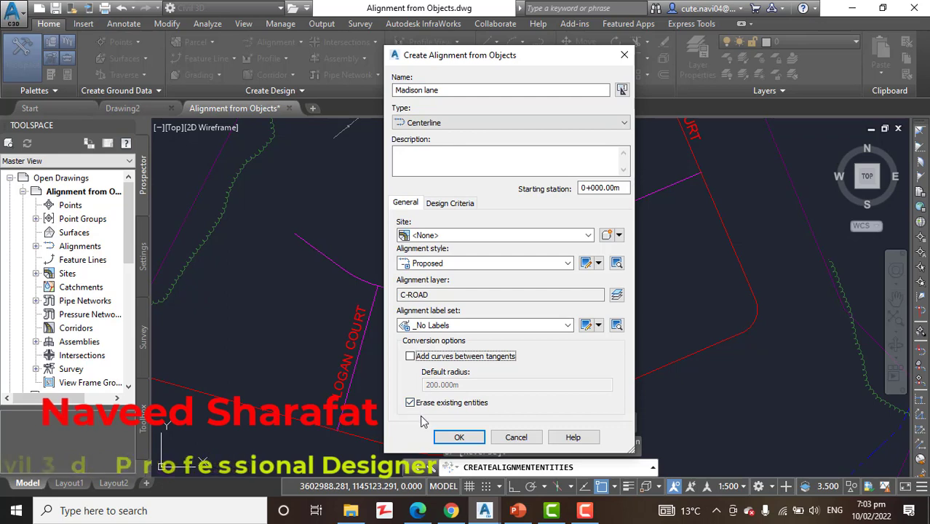
click(458, 439)
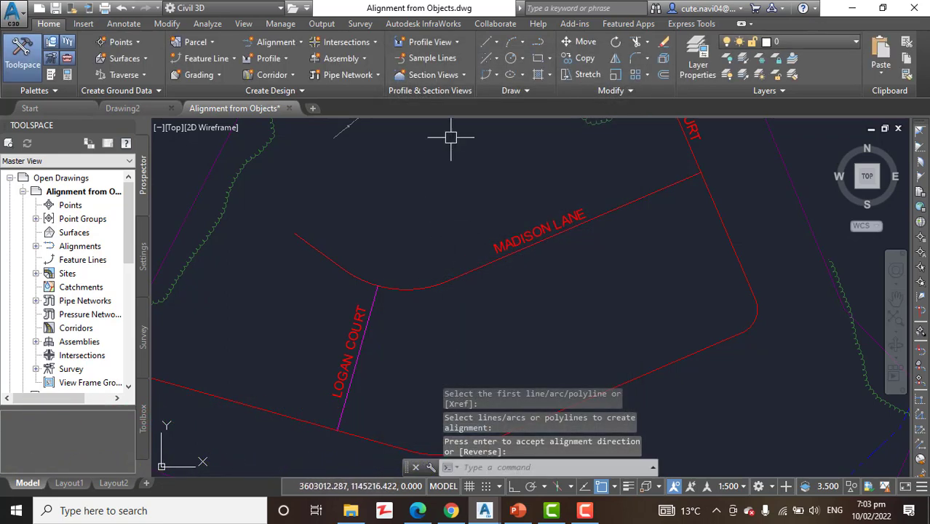
scroll(430, 262, down, 2)
scroll(437, 267, down, 1)
middle_drag(440, 266, 407, 177)
scroll(453, 177, up, 2)
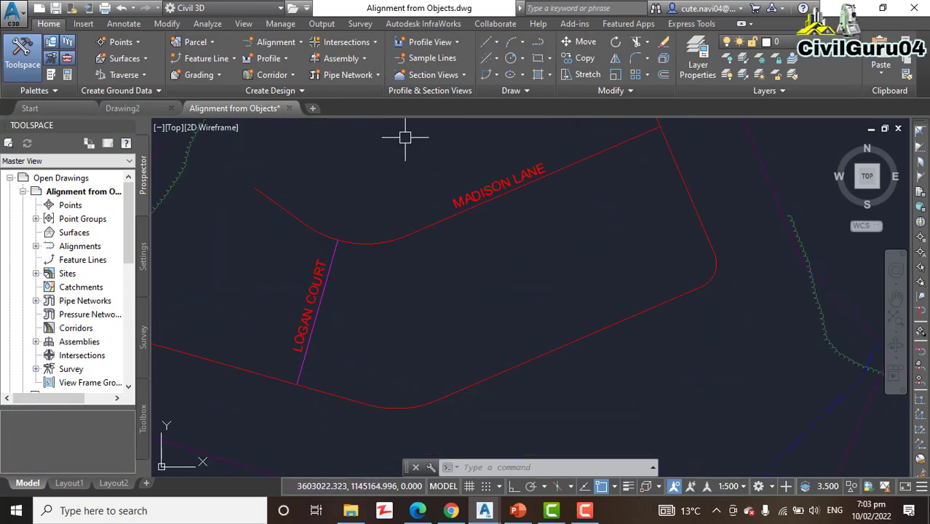
- Start Create Alignment from Objects, pick the Logan Court line, and accept its direction
click(275, 44)
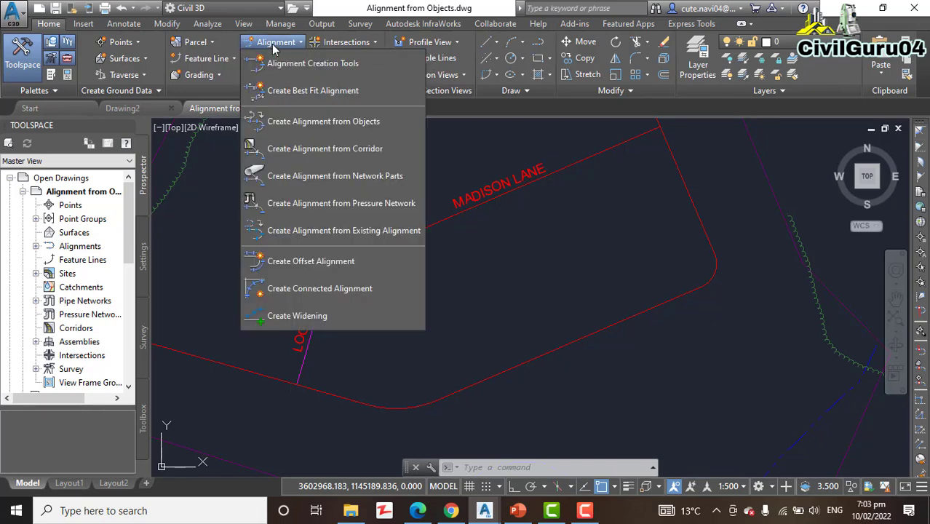
click(310, 123)
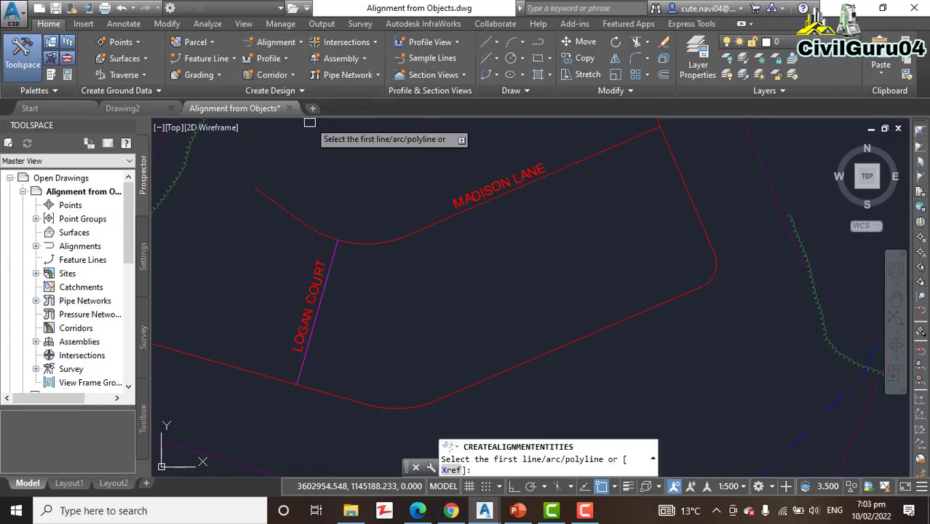
click(305, 370)
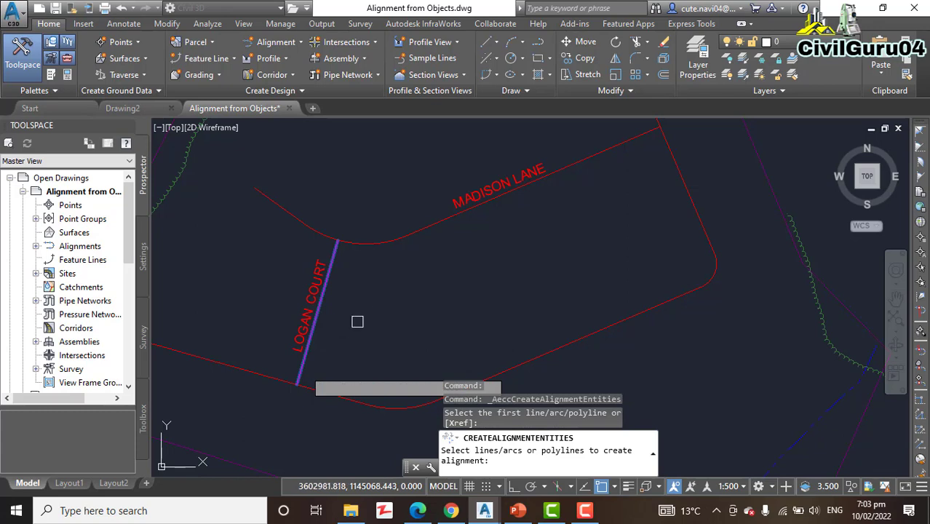
key(Return)
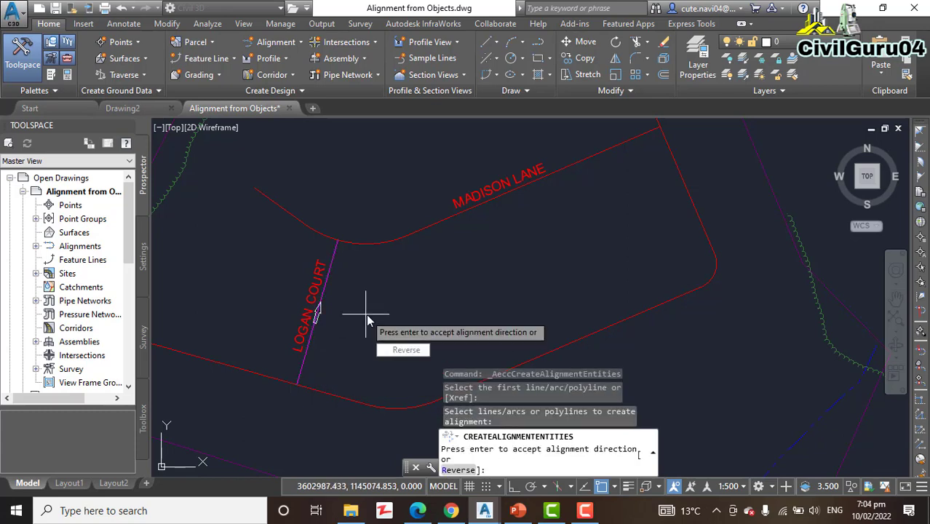
key(Return)
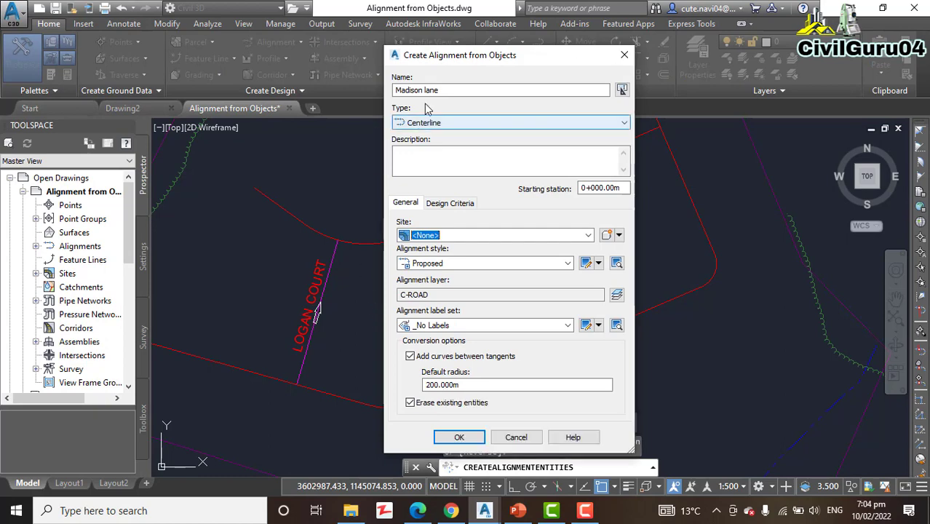
- Create the Logan Court alignment named 'Logan court' with curves between tangents turned off
drag(440, 91, 389, 91)
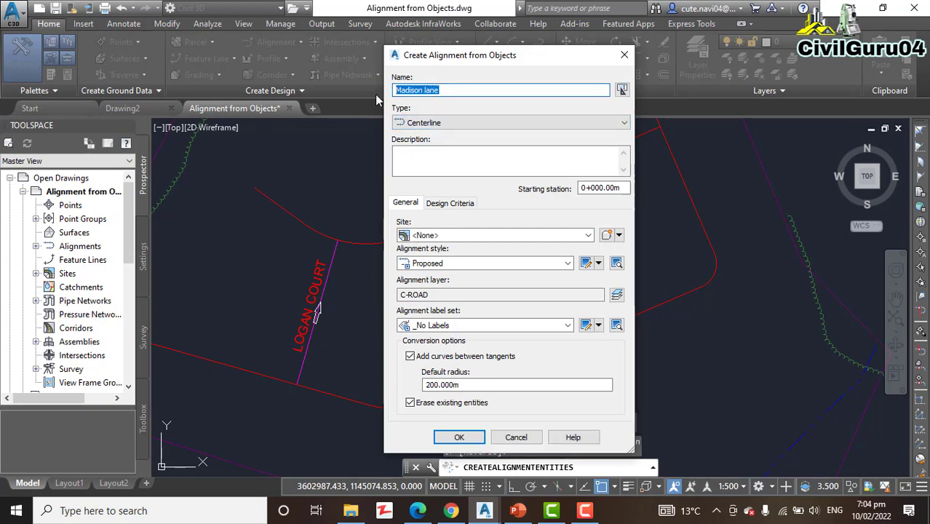
text(Logaa)
key(BackSpace)
text(n court)
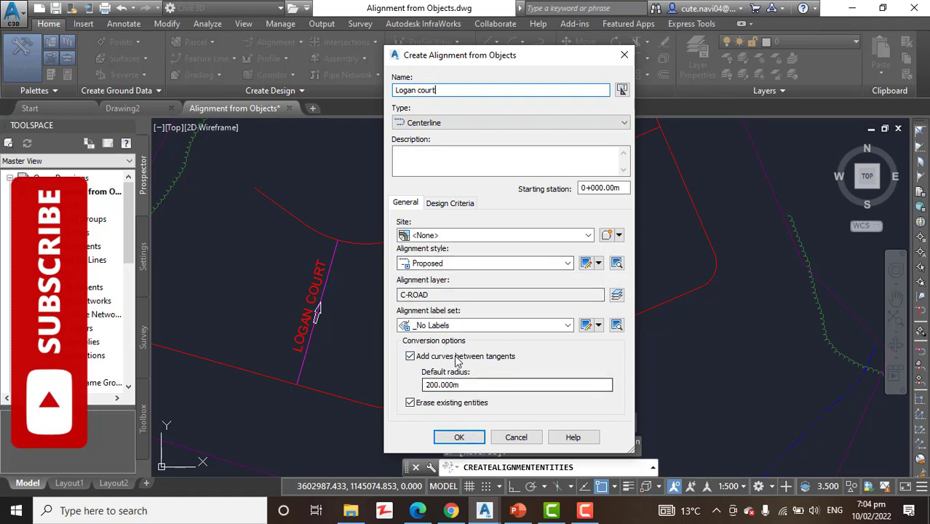
click(410, 356)
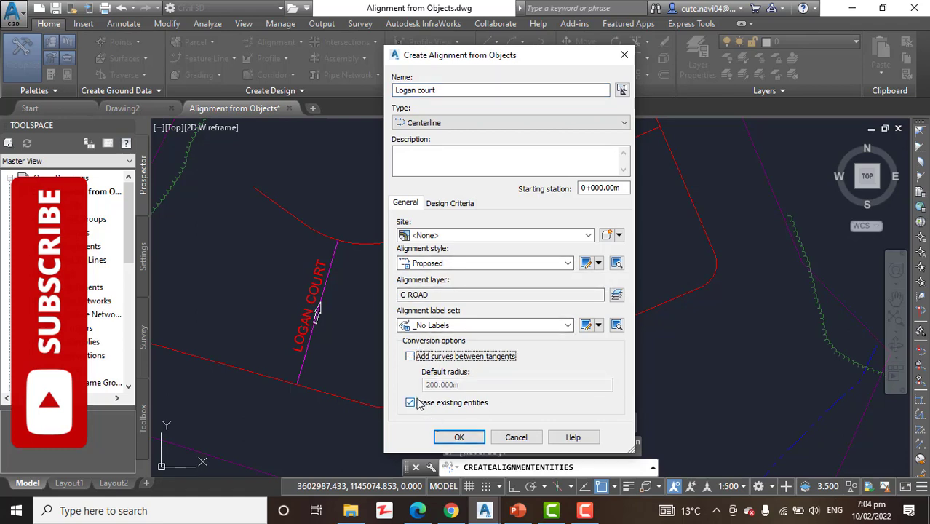
click(471, 435)
scroll(430, 307, down, 2)
scroll(429, 307, down, 2)
scroll(401, 311, up, 2)
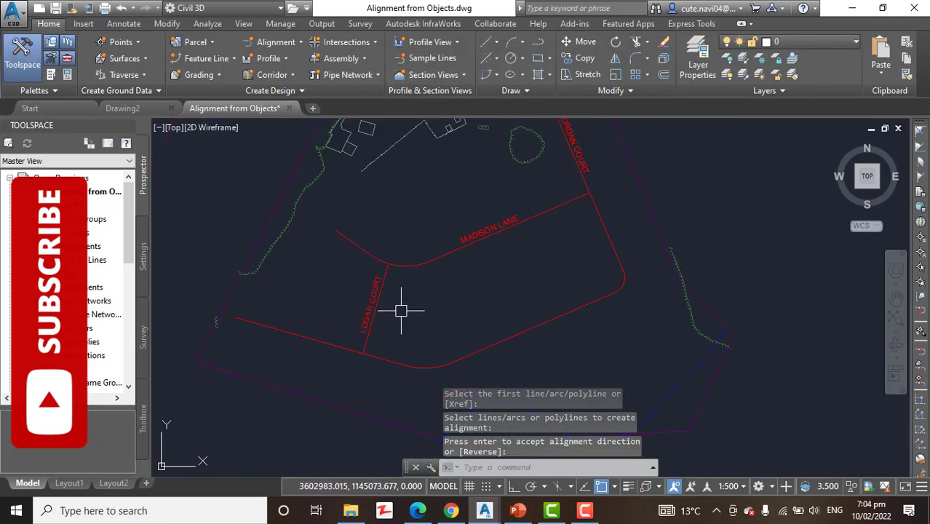
- Select the Madison Lane and loop road alignments to verify them, then clear the selection
scroll(415, 262, up, 2)
click(429, 265)
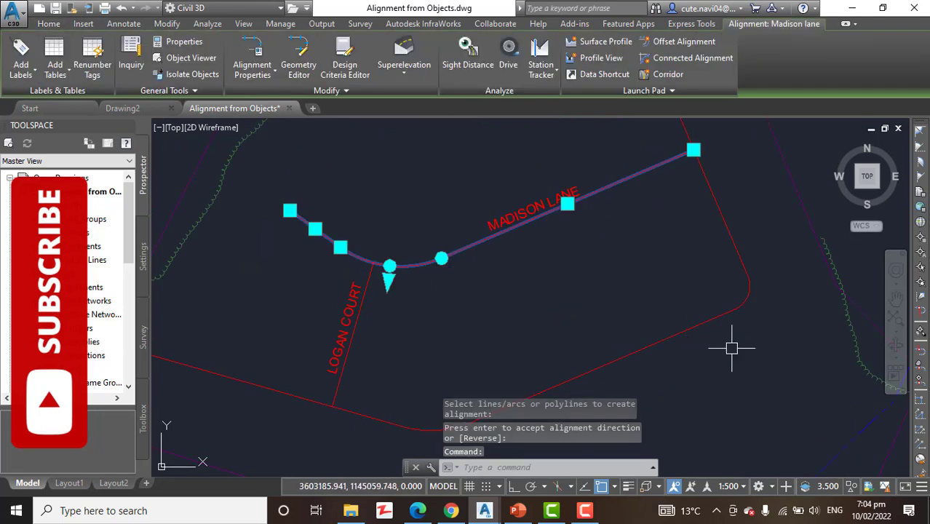
click(717, 312)
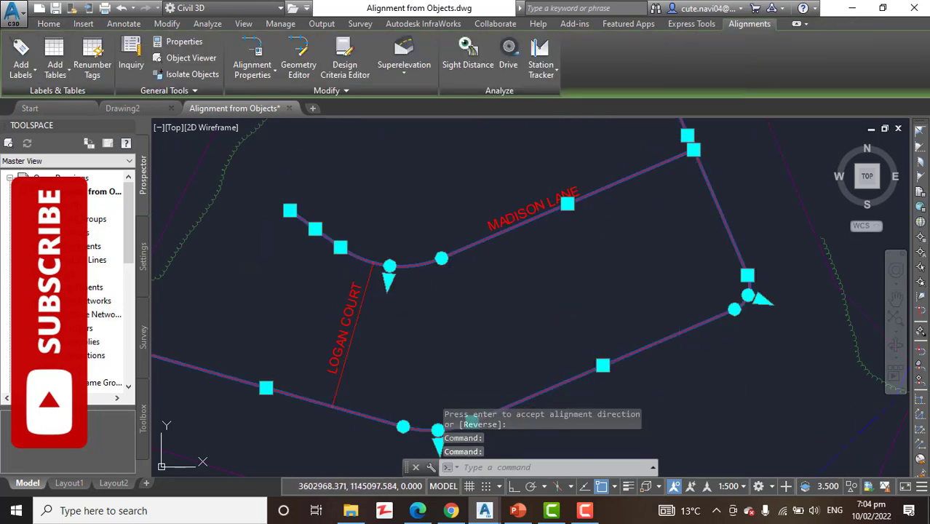
scroll(429, 313, down, 3)
scroll(433, 315, down, 1)
key(Escape)
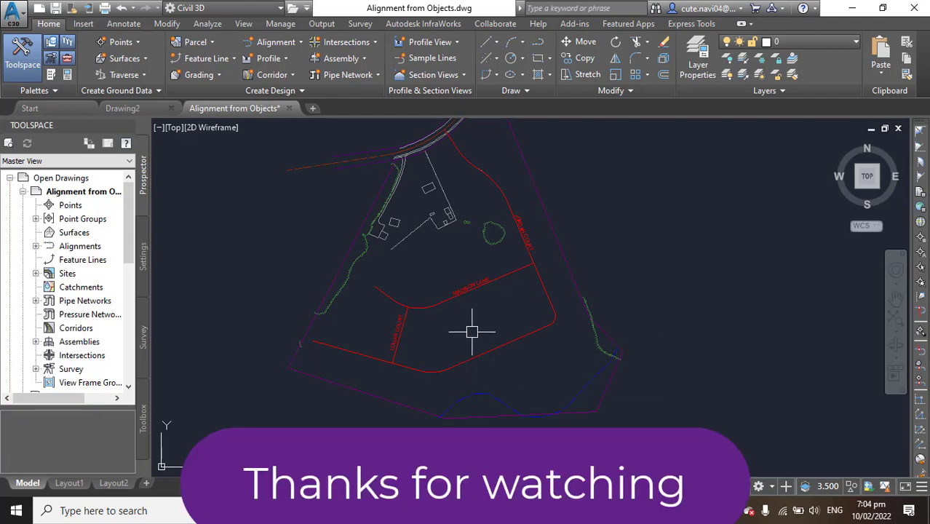
- Close Civil 3D and switch to the CivilGuru04 YouTube channel page in Chrome
click(915, 8)
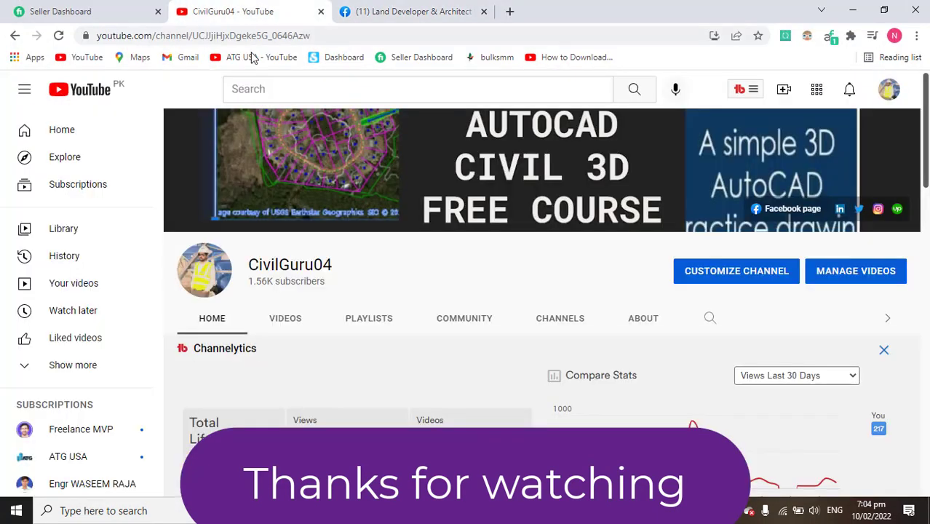
click(233, 10)
click(751, 511)
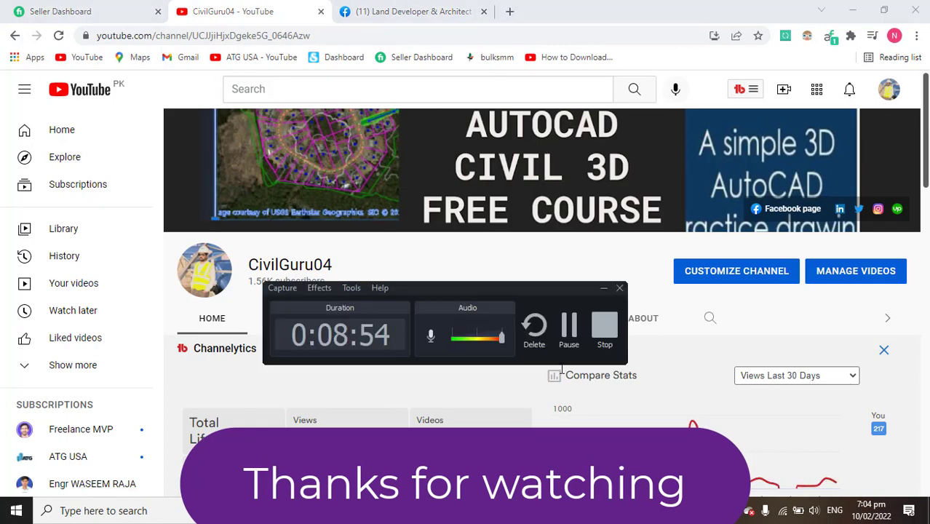